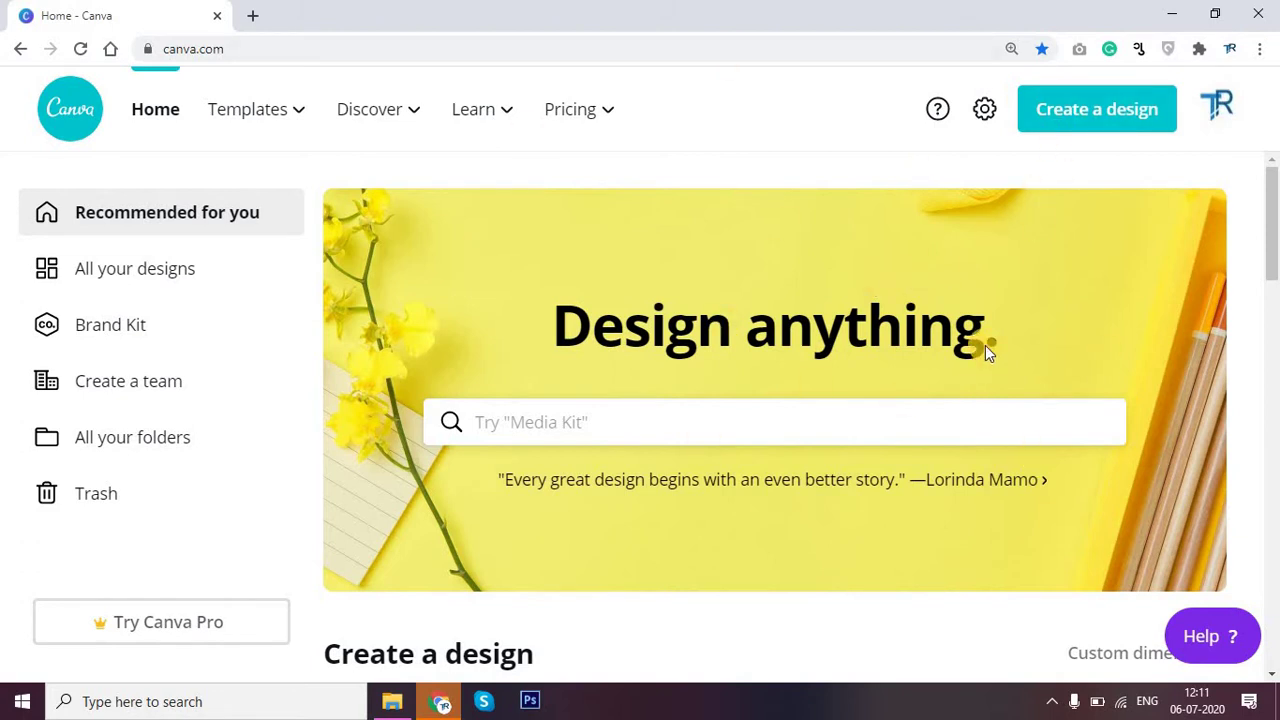
# Create a new blank design with custom dimensions of 1080 × 1080 px.
pyautogui.click(1090, 140)
pyautogui.click(1043, 133)
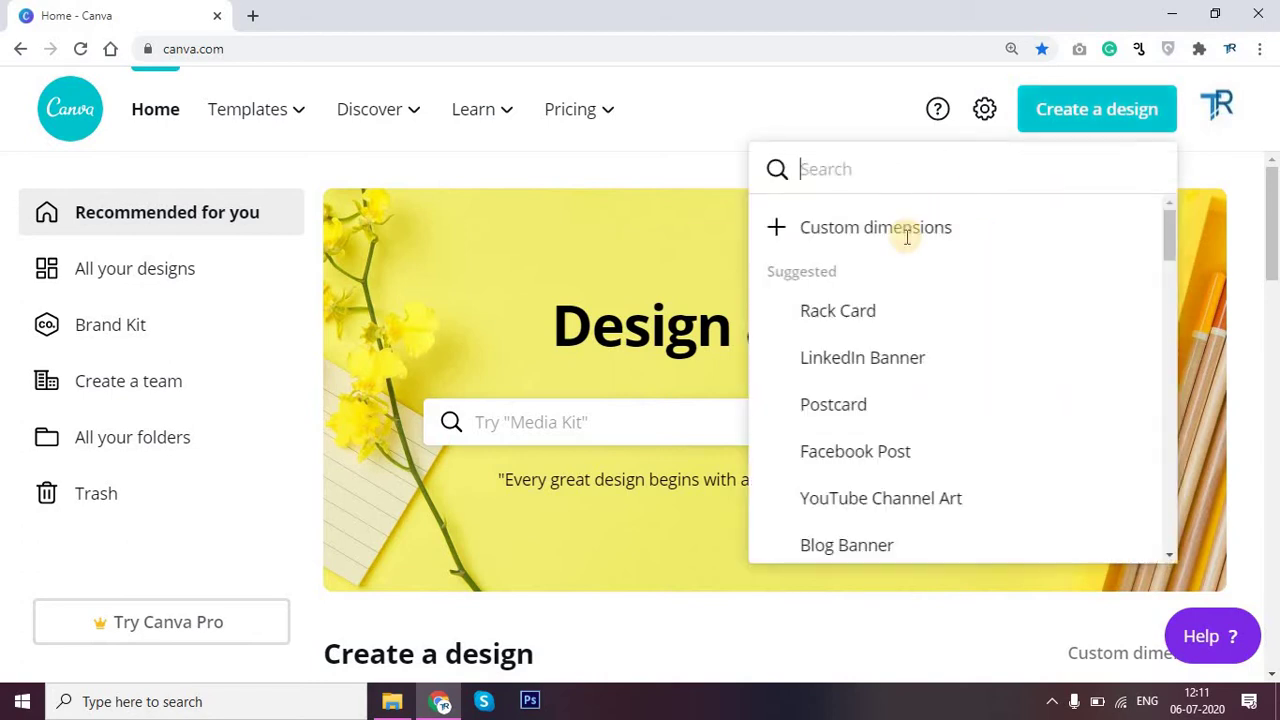
pyautogui.click(907, 232)
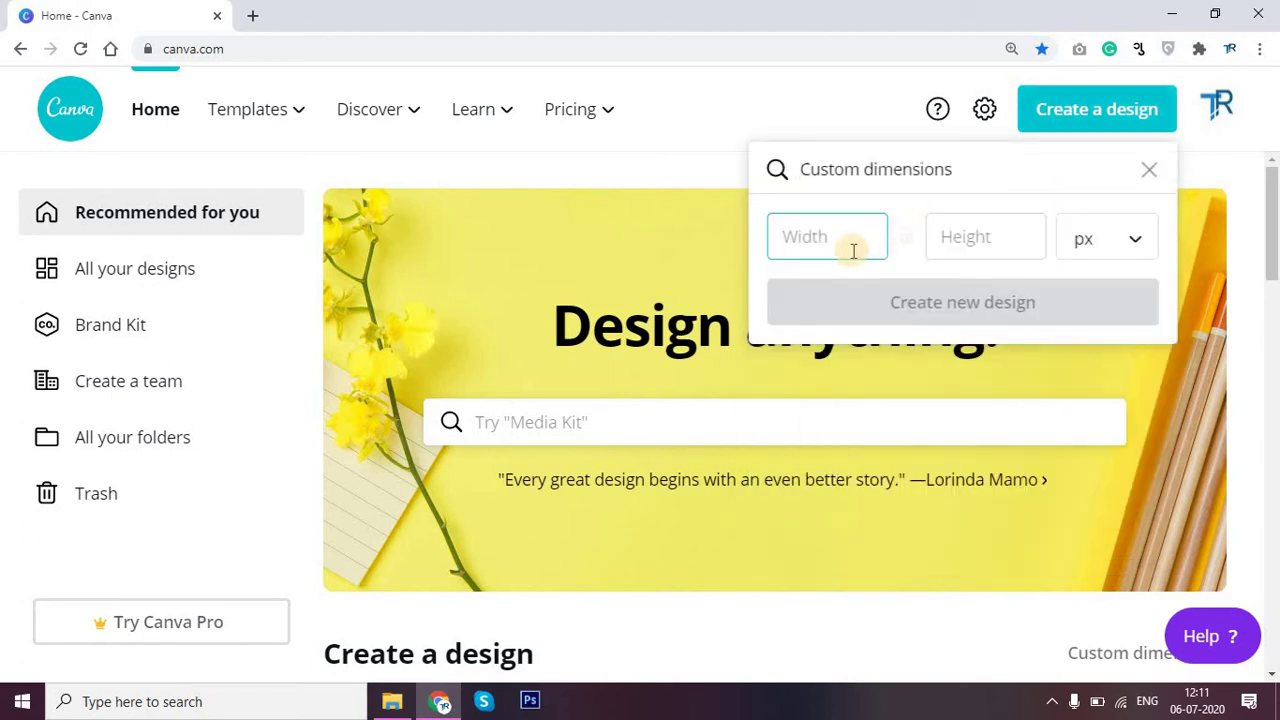
pyautogui.click(853, 250)
pyautogui.write('1')
pyautogui.press('Tab')
pyautogui.write('1080')
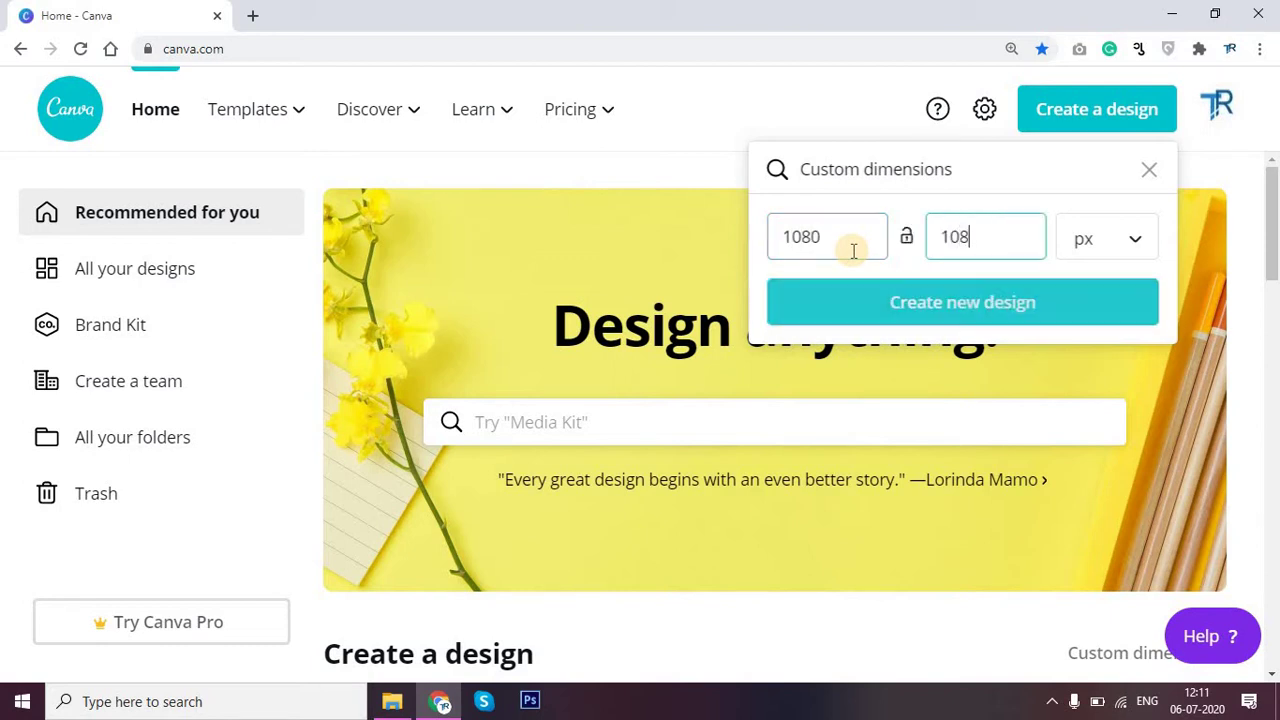
pyautogui.click(973, 315)
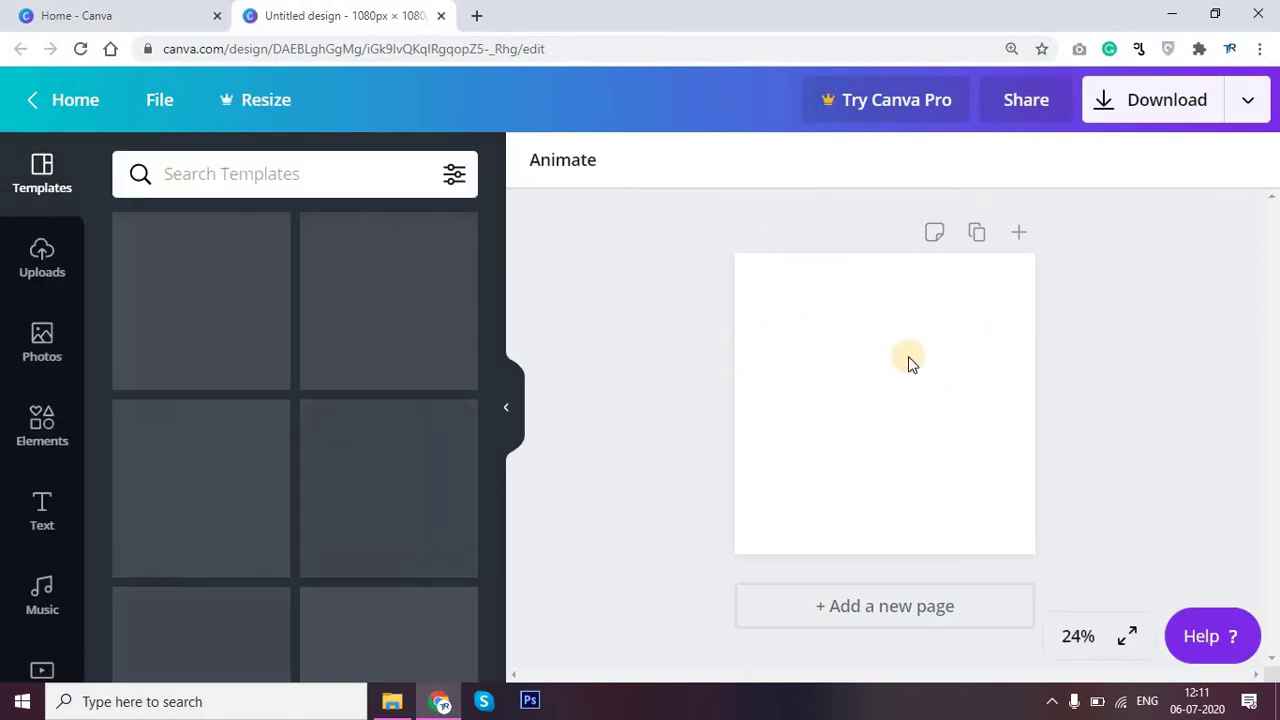
# Apply the white marble background to the page and set its transparency to 51.
pyautogui.click(52, 268)
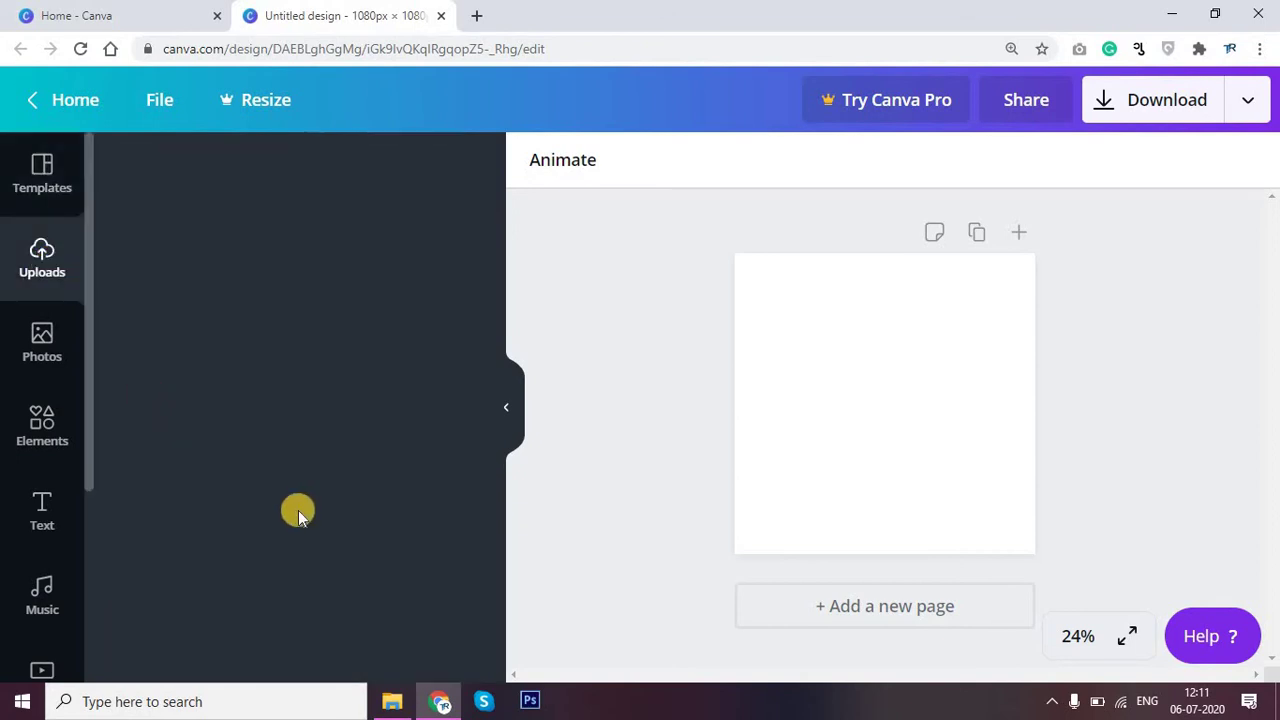
pyautogui.scroll(-3, 57, 591)
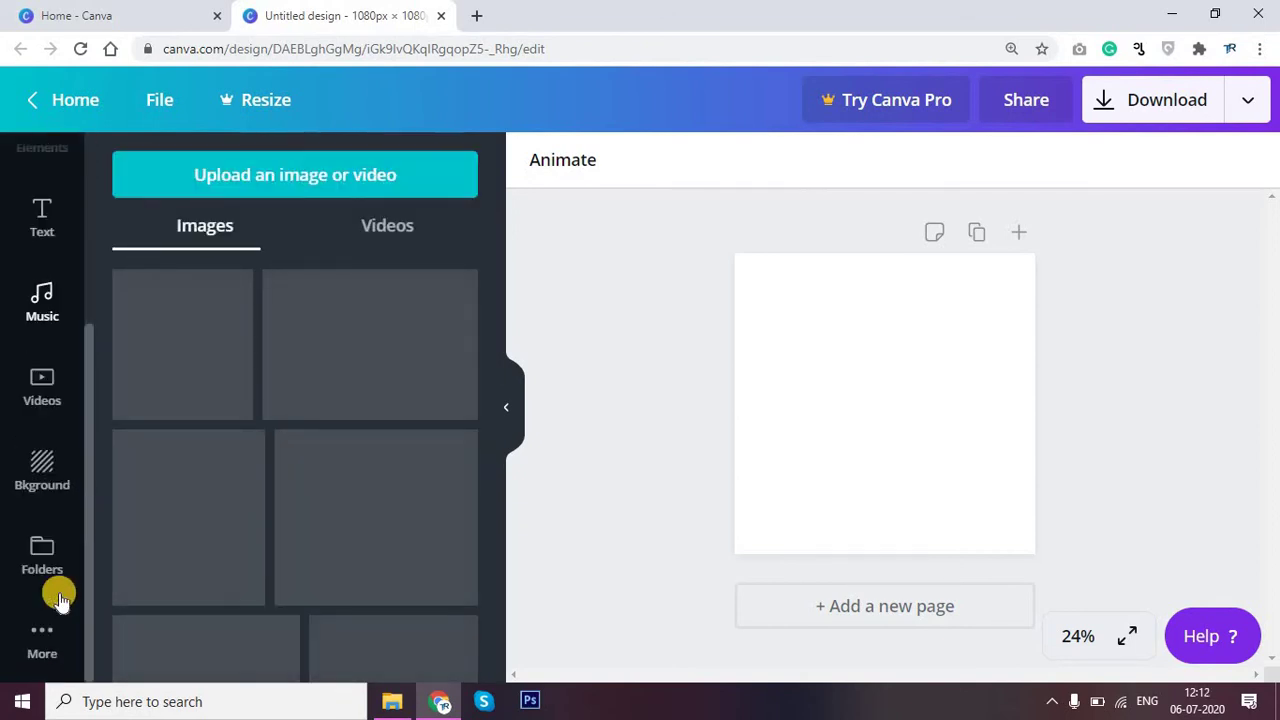
pyautogui.click(52, 460)
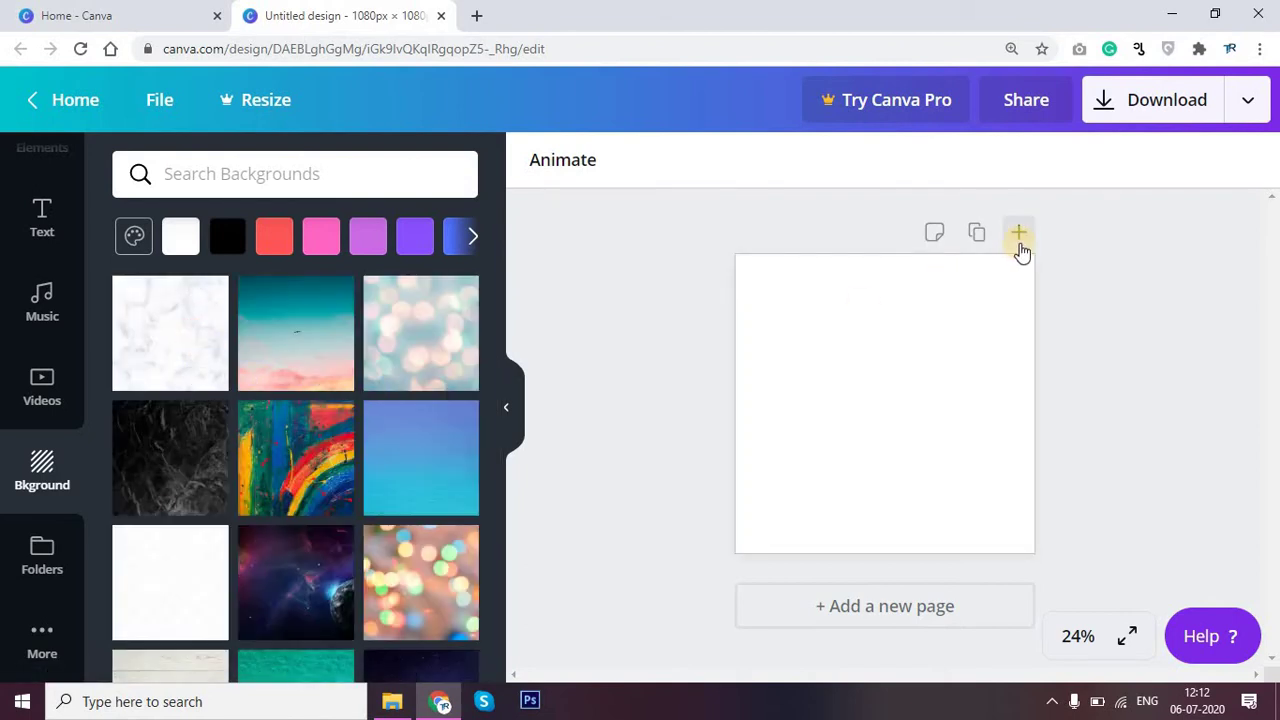
pyautogui.click(977, 331)
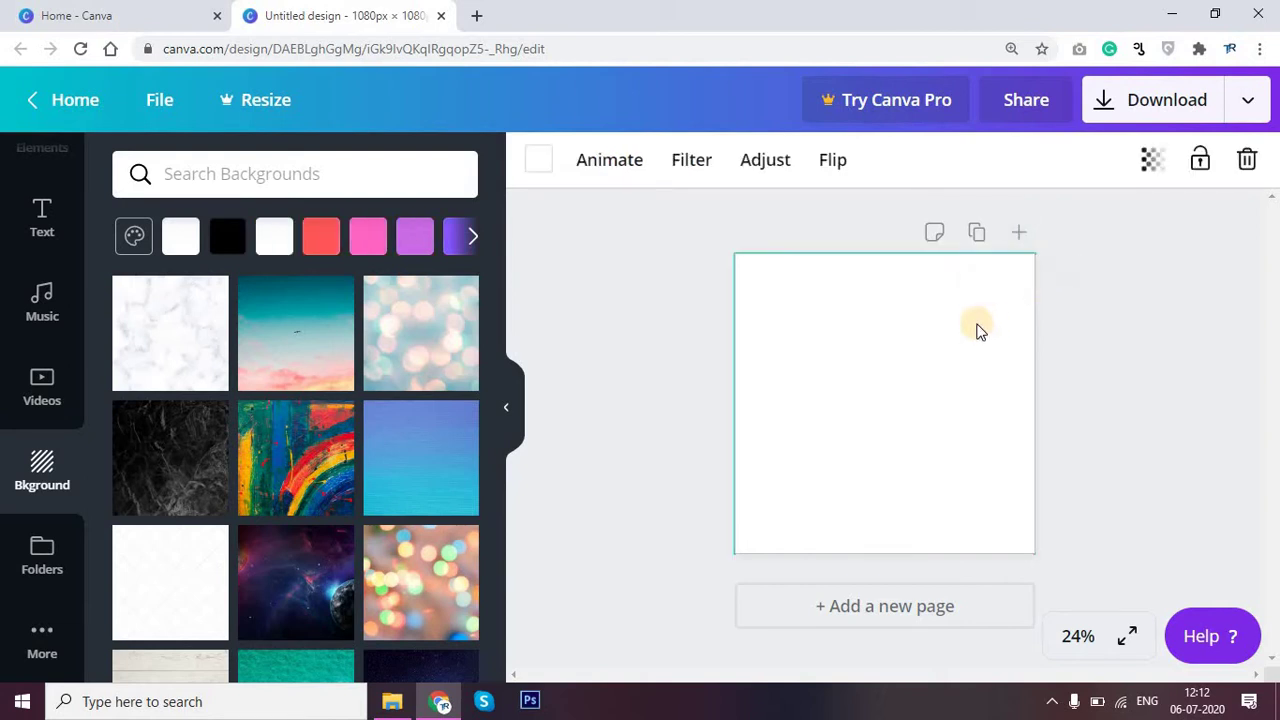
pyautogui.click(1031, 162)
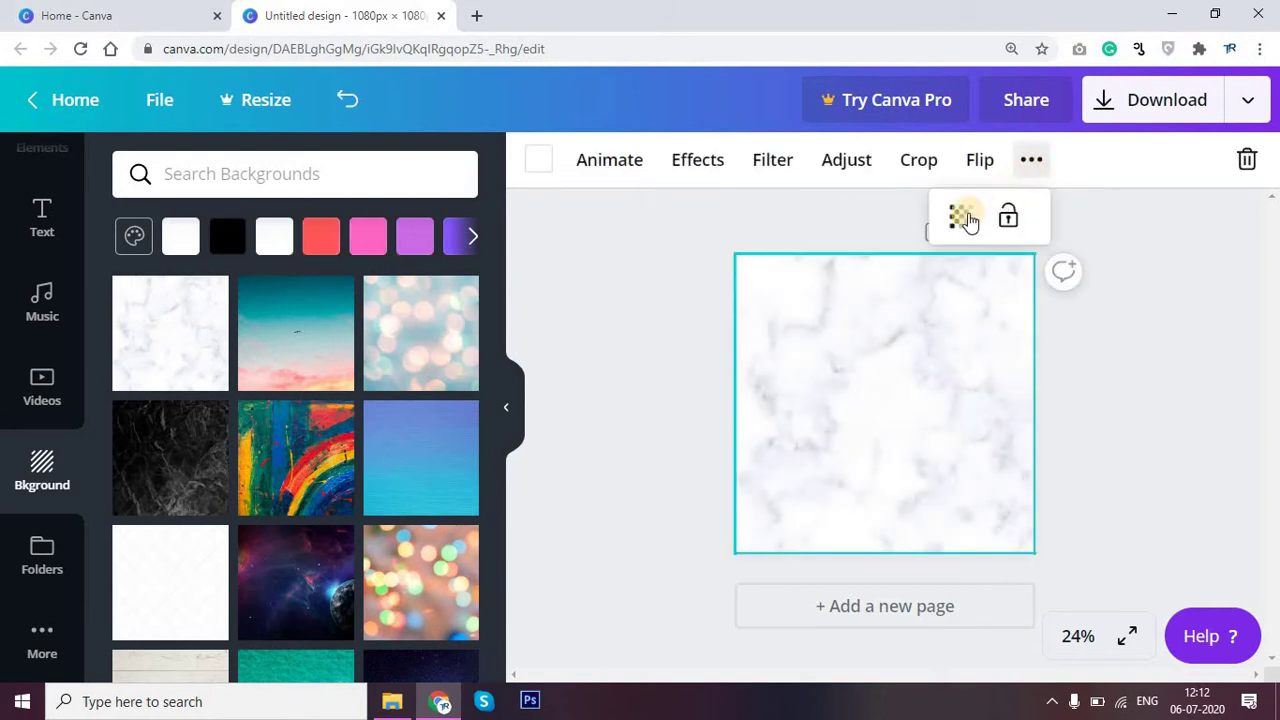
pyautogui.click(963, 217)
pyautogui.moveTo(838, 278); pyautogui.dragTo(822, 286)
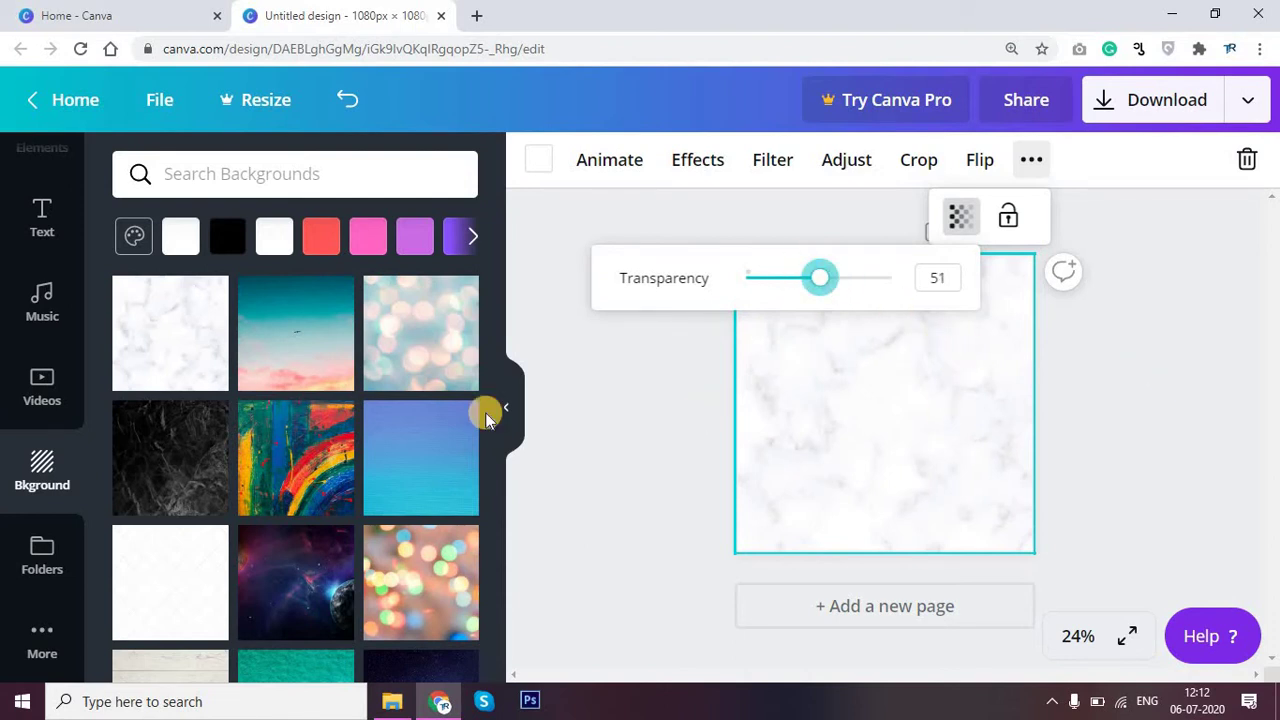
pyautogui.click(748, 407)
# Add the uploaded Blue World logo to the page, shrink it slightly and centre it on the marble background.
pyautogui.scroll(5, 45, 300)
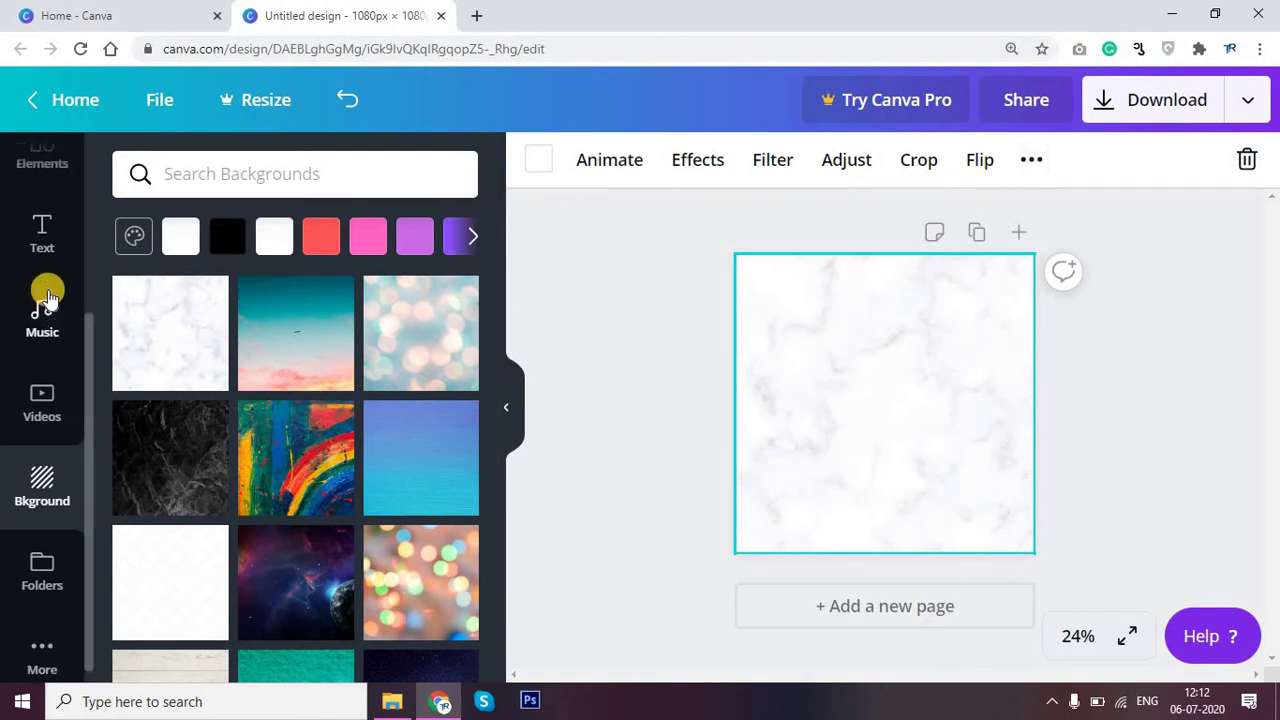
pyautogui.click(40, 262)
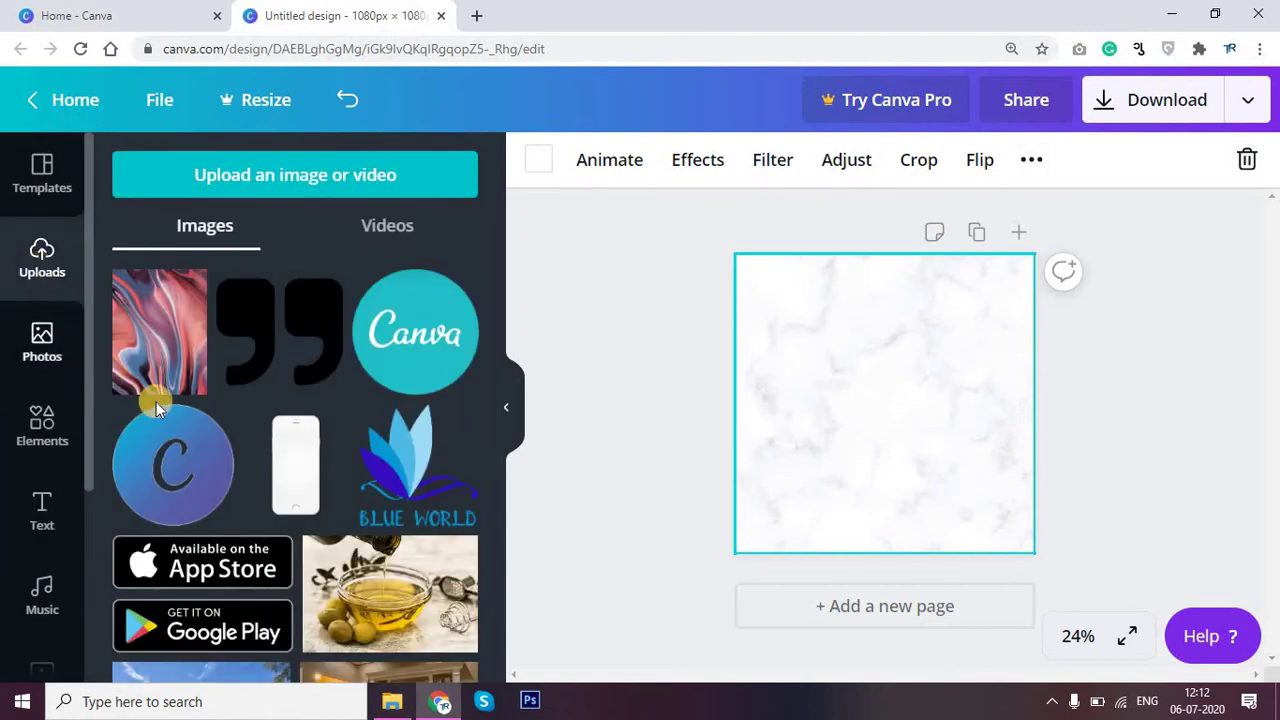
pyautogui.click(395, 492)
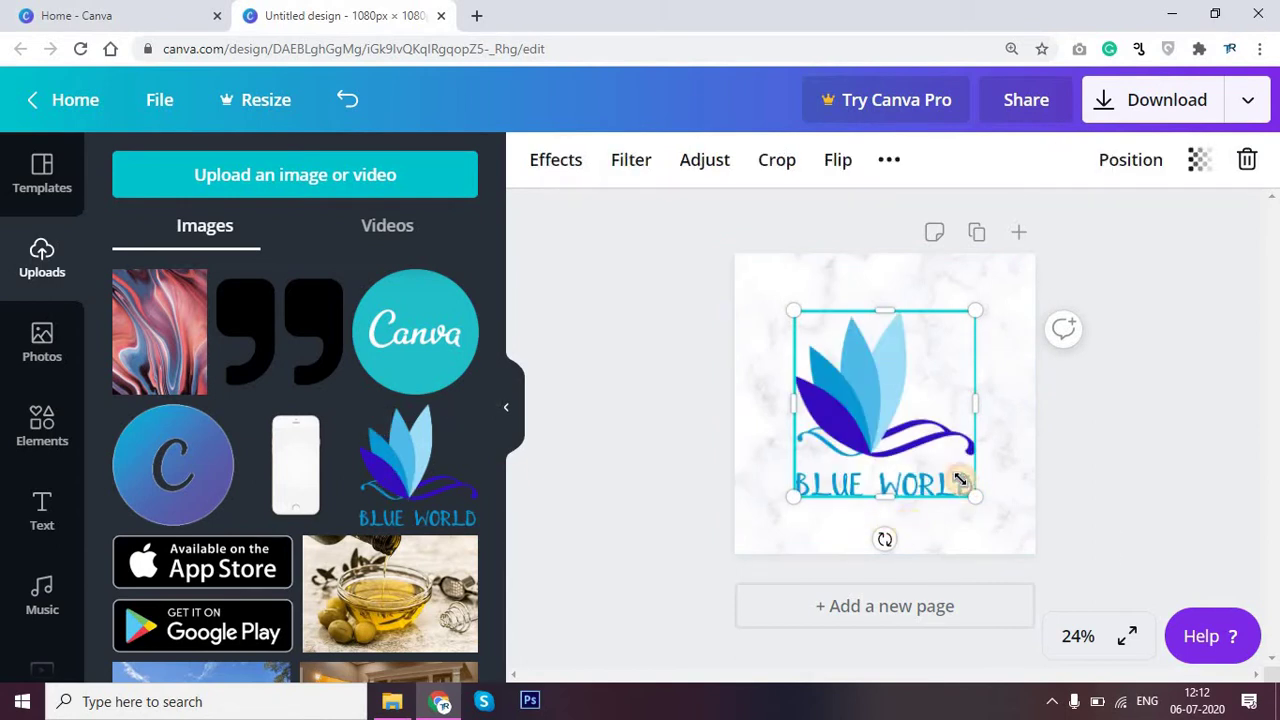
pyautogui.moveTo(966, 486); pyautogui.dragTo(959, 479)
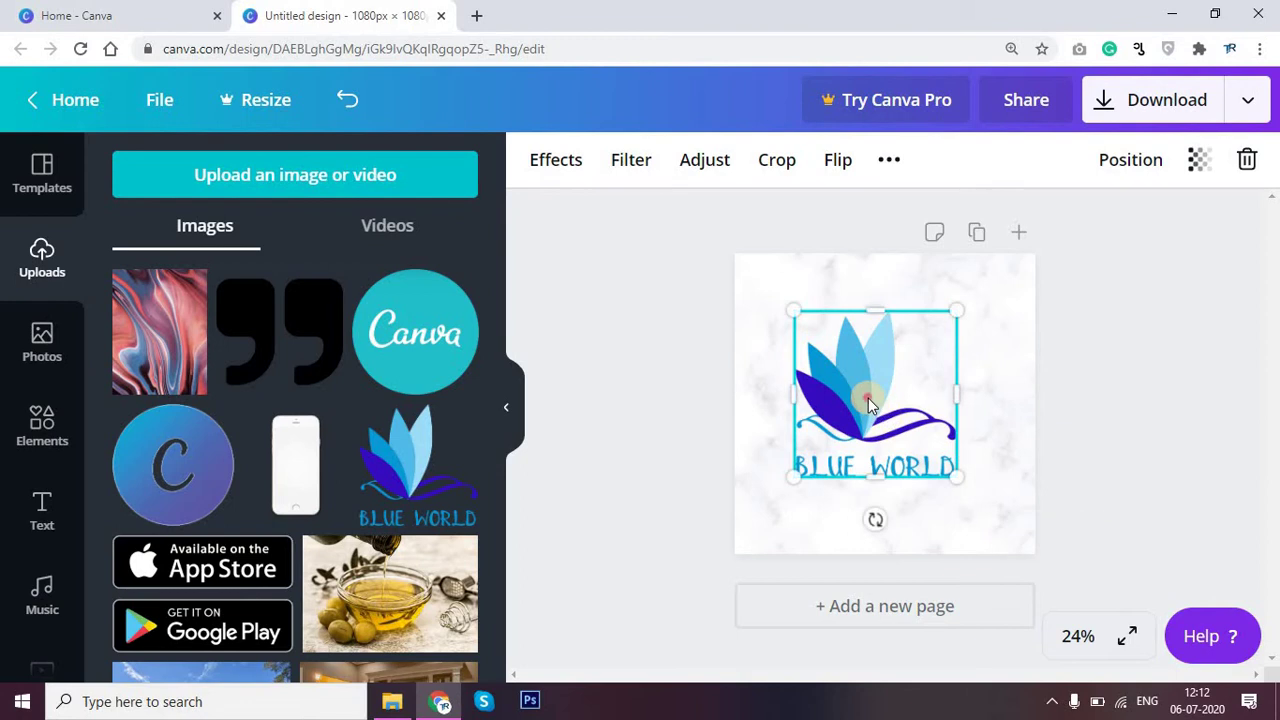
pyautogui.moveTo(868, 399); pyautogui.dragTo(884, 402)
pyautogui.click(1105, 456)
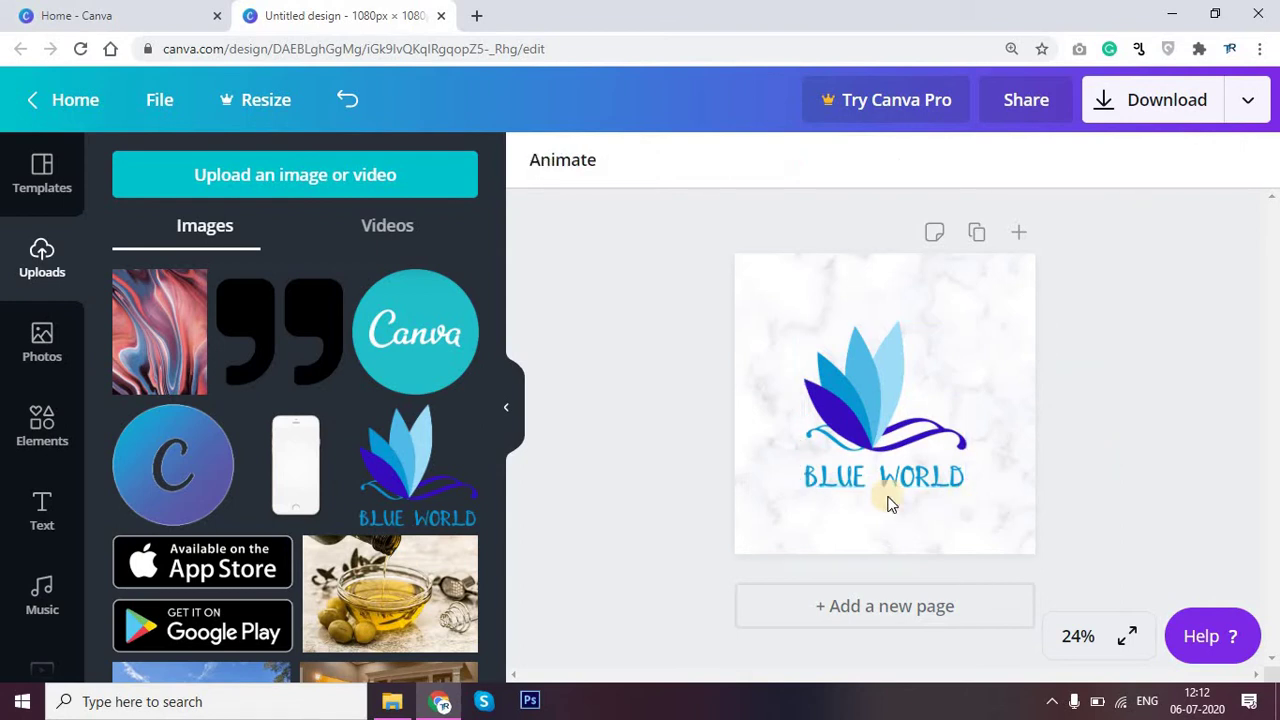
# Add the recently used pink brush-stroke element and move it to the page's upper-right corner.
pyautogui.click(40, 420)
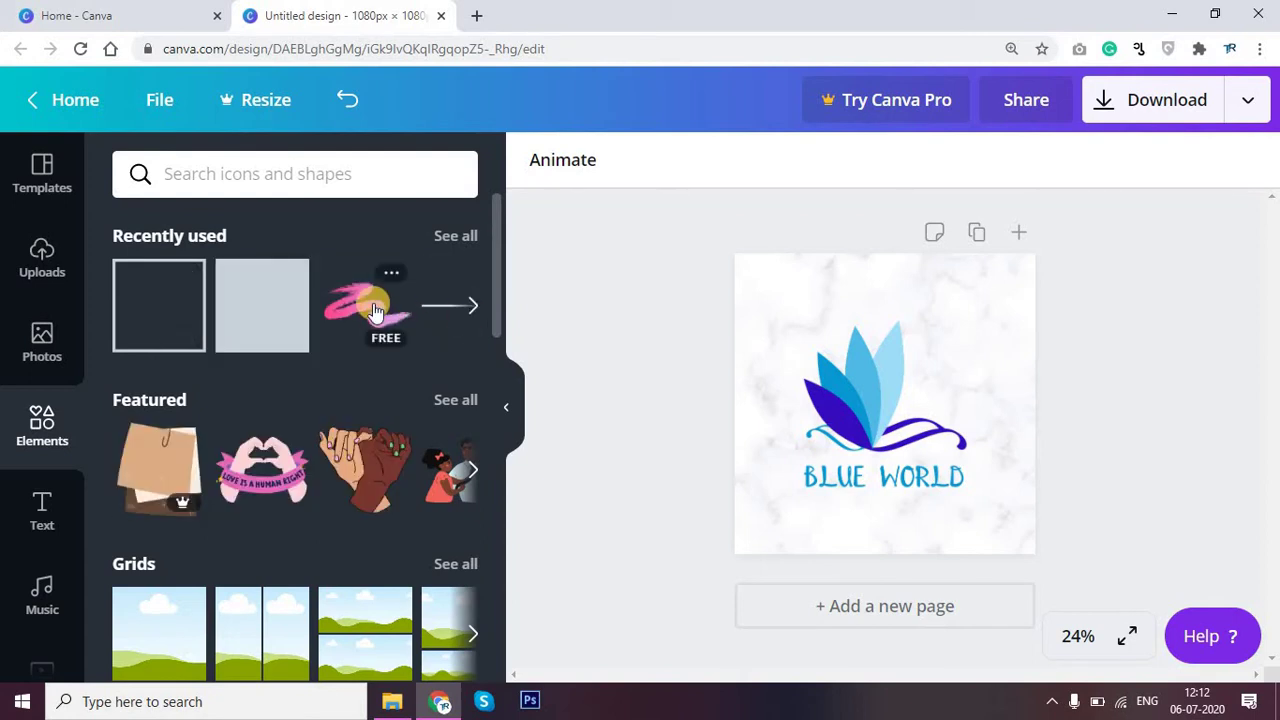
pyautogui.click(366, 296)
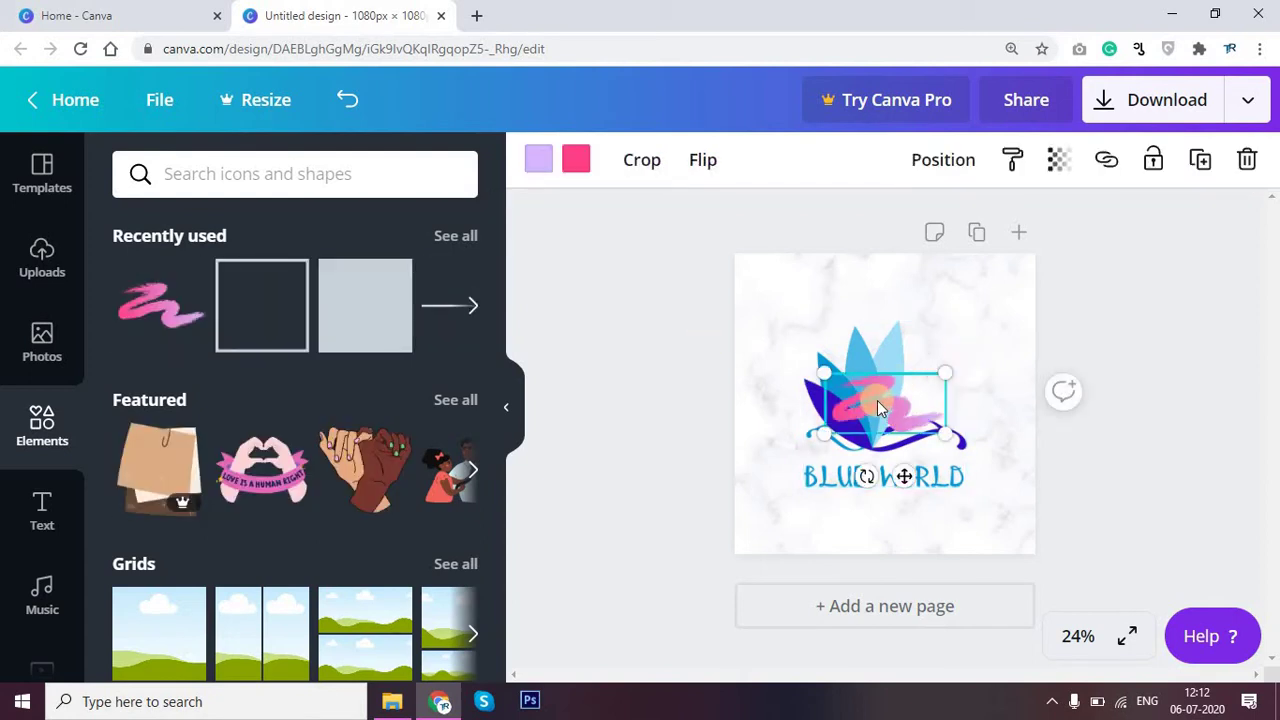
pyautogui.moveTo(960, 355); pyautogui.dragTo(920, 274)
# Recolour the brush stroke with the logo's photo colours, replacing lilac with medium blue and pink with dark indigo.
pyautogui.click(537, 166)
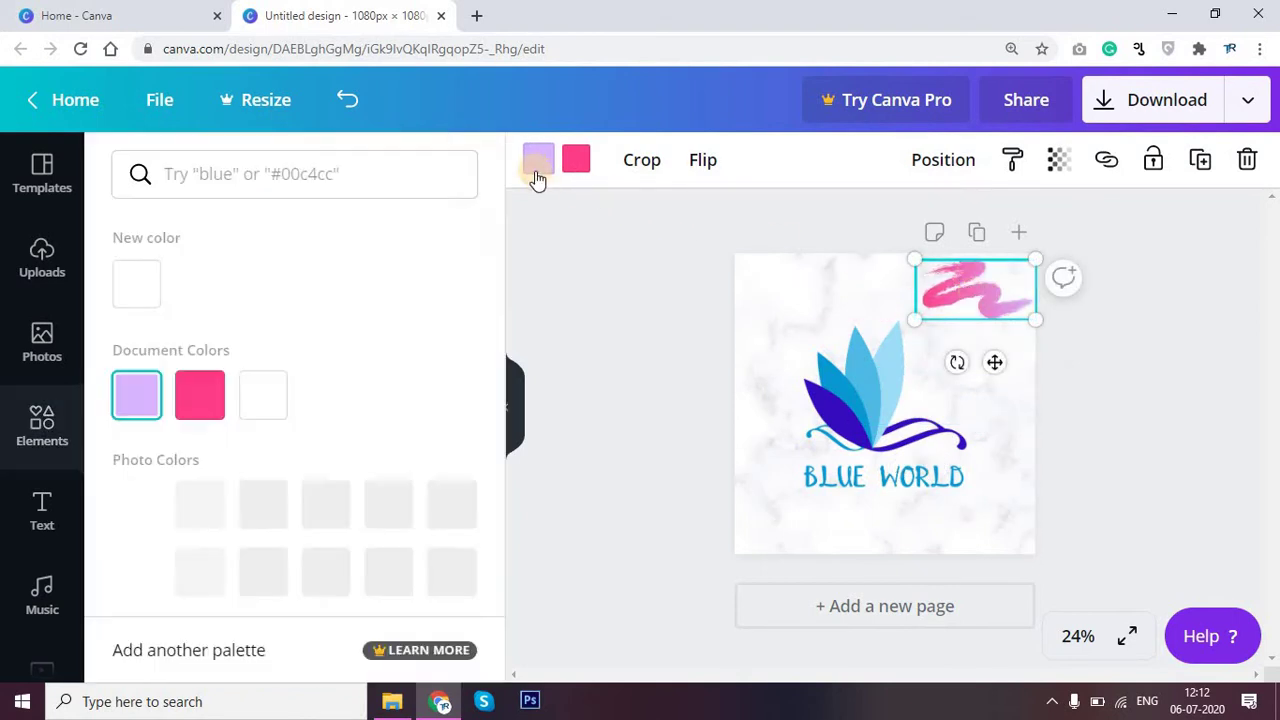
pyautogui.click(214, 506)
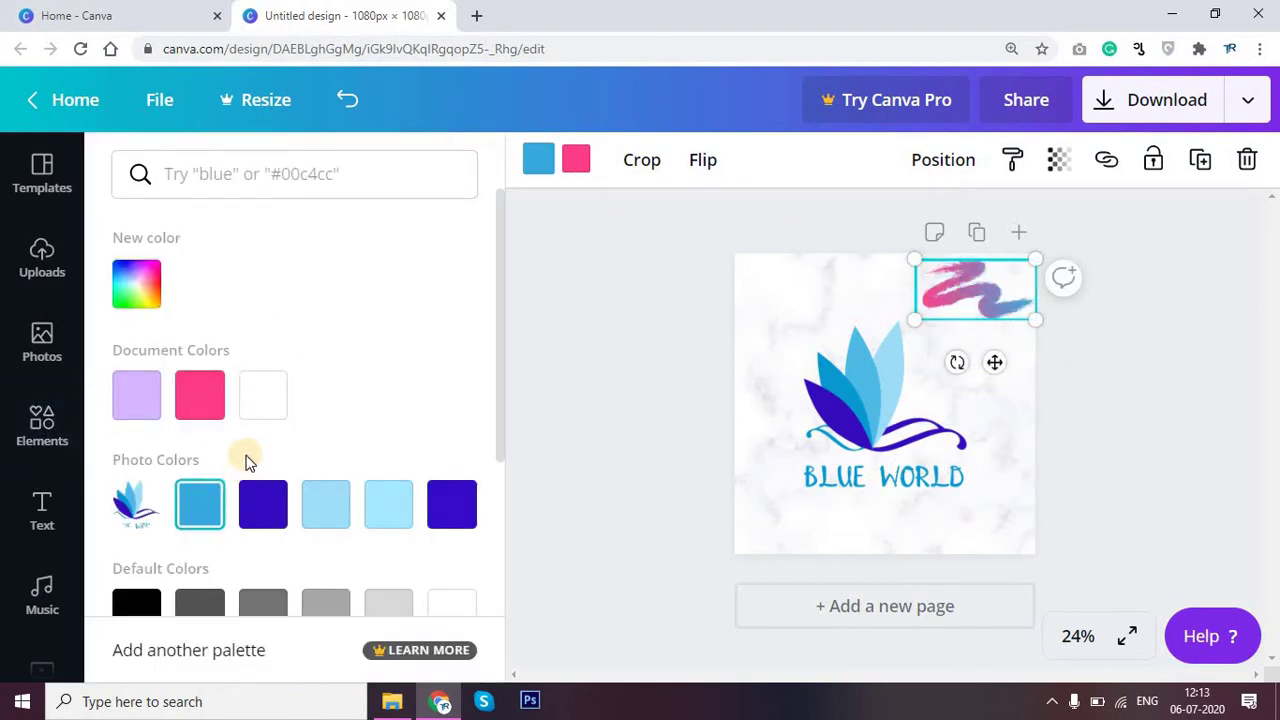
pyautogui.click(576, 162)
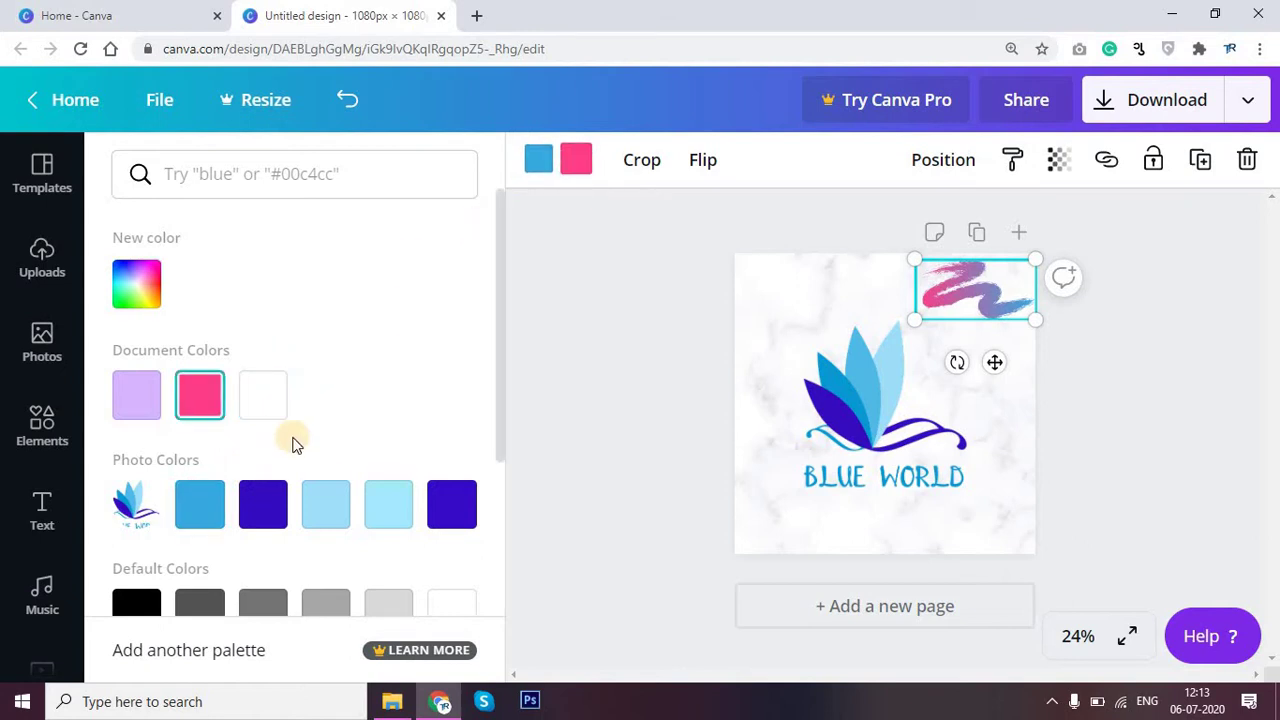
pyautogui.click(260, 508)
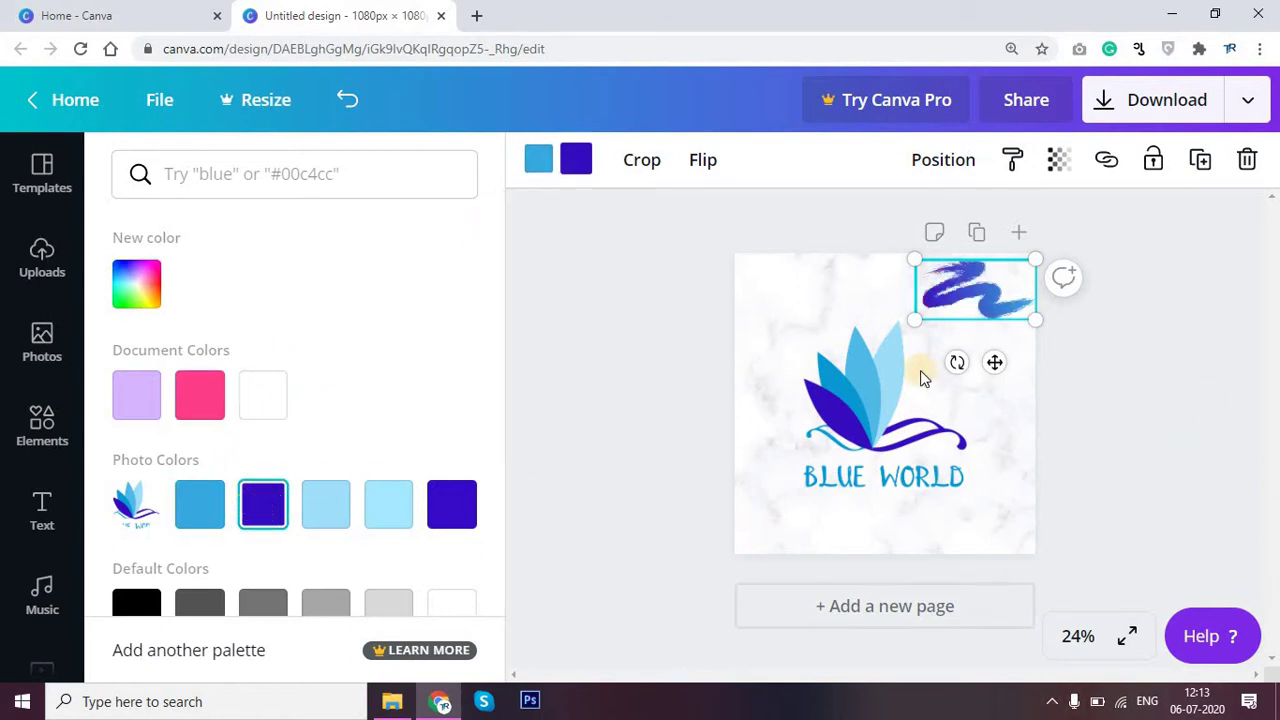
# Shift the brush stroke partly past the page's upper-right corner and place a copy partly past the lower-left corner.
pyautogui.moveTo(988, 300); pyautogui.dragTo(1004, 280)
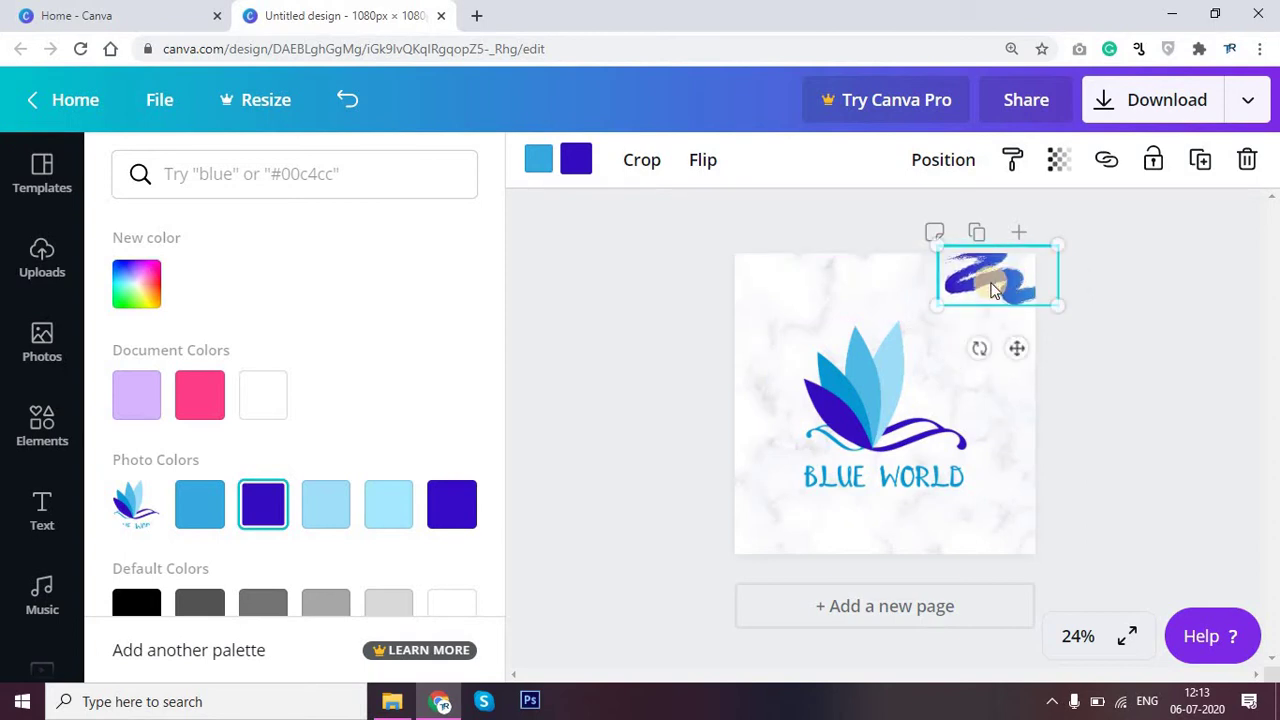
pyautogui.hotkey('ctrl', 'v')
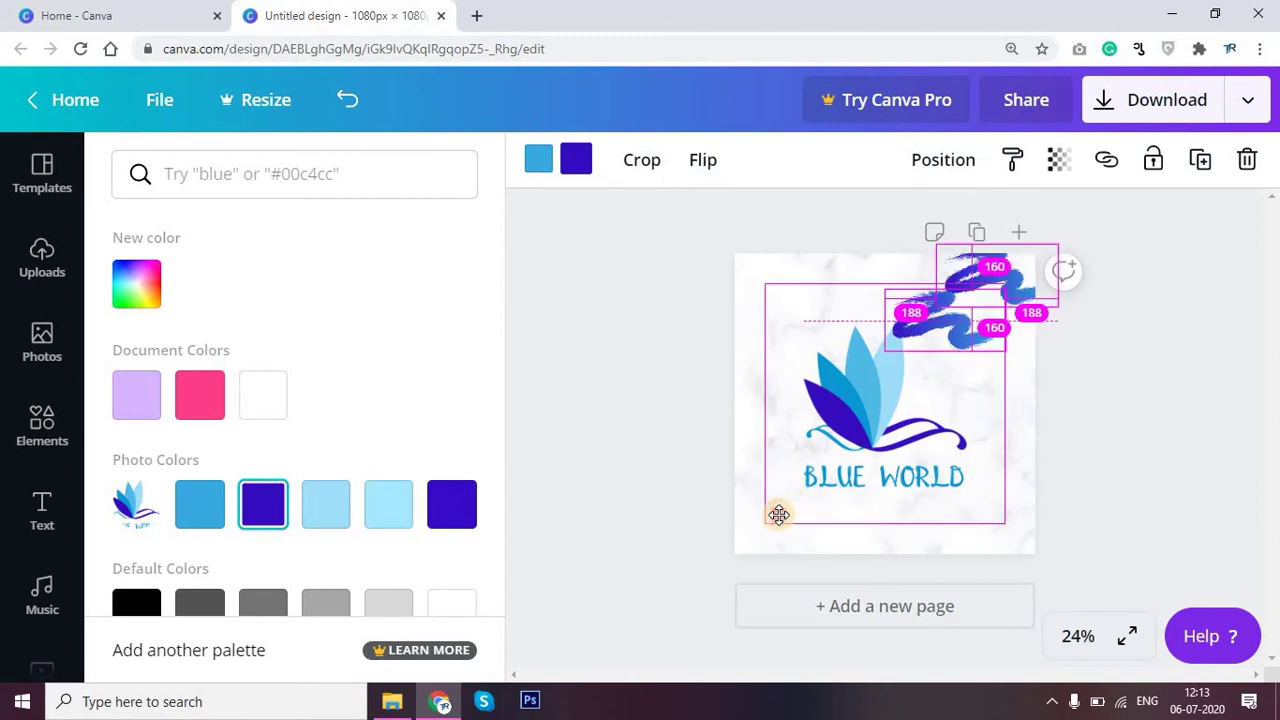
pyautogui.moveTo(773, 504); pyautogui.dragTo(759, 531)
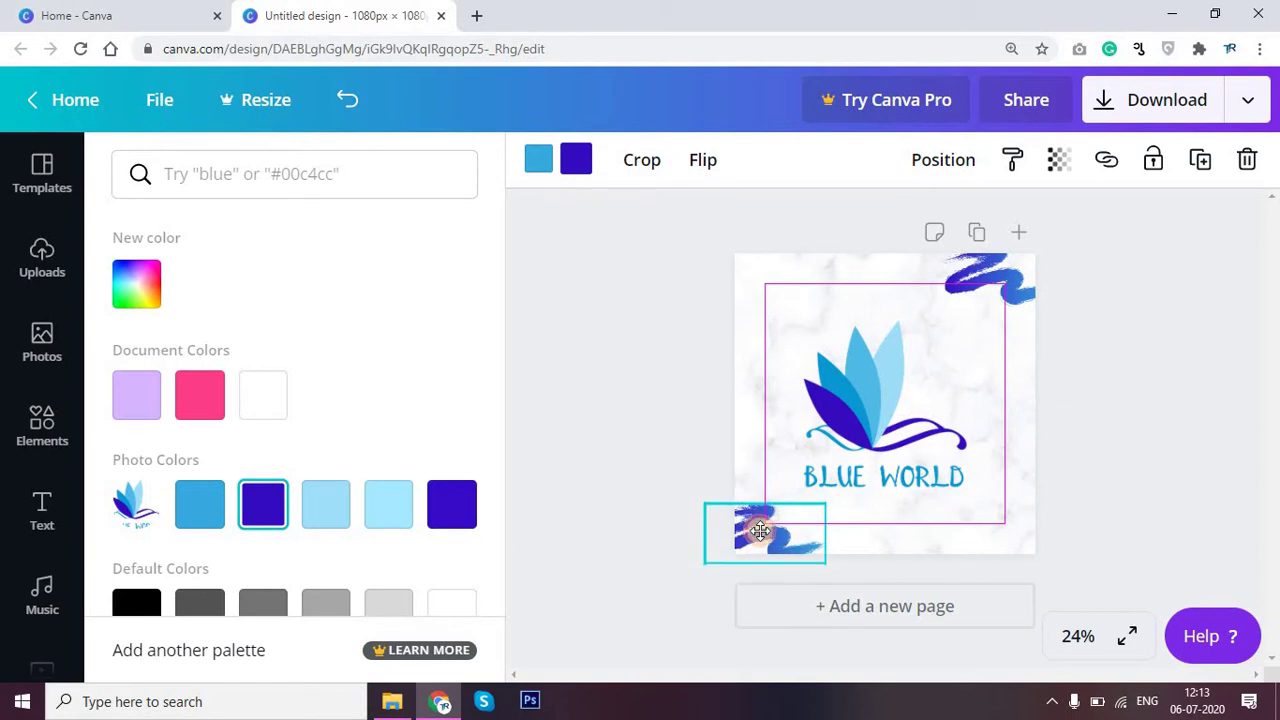
pyautogui.press('Escape')
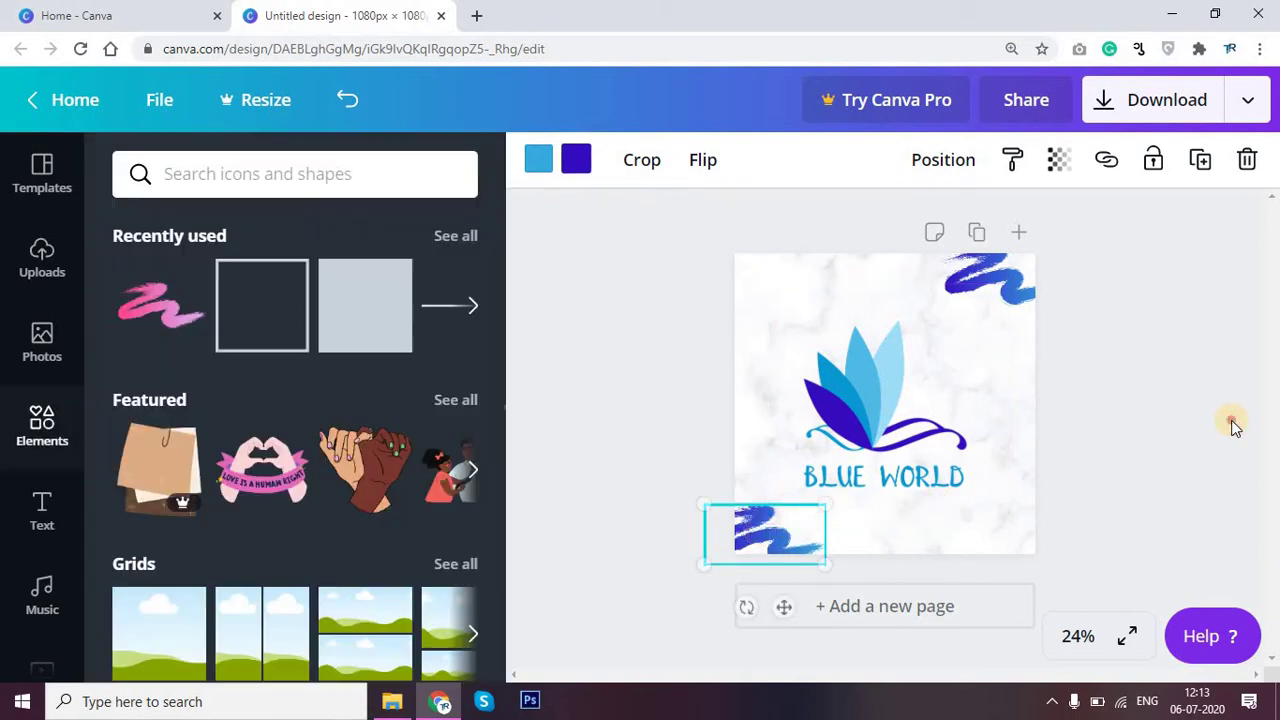
pyautogui.press('Escape')
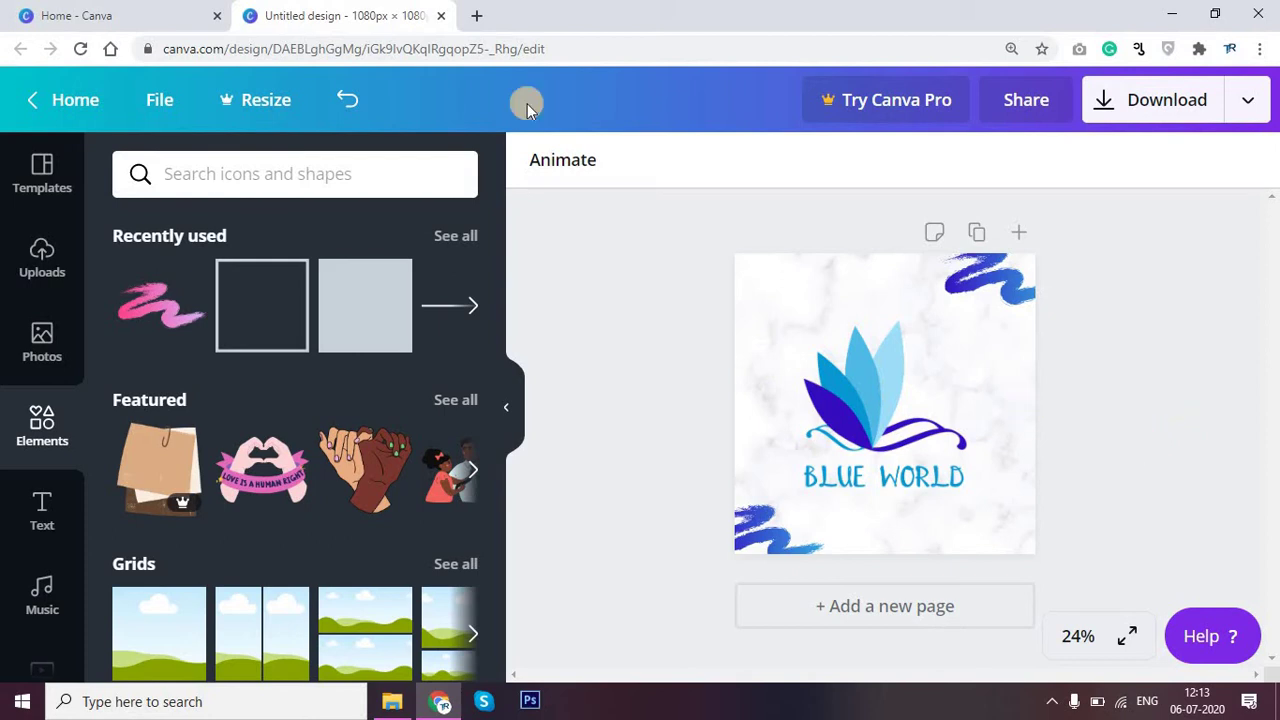
# Open smartmockups.com in a new browser tab.
pyautogui.click(477, 15)
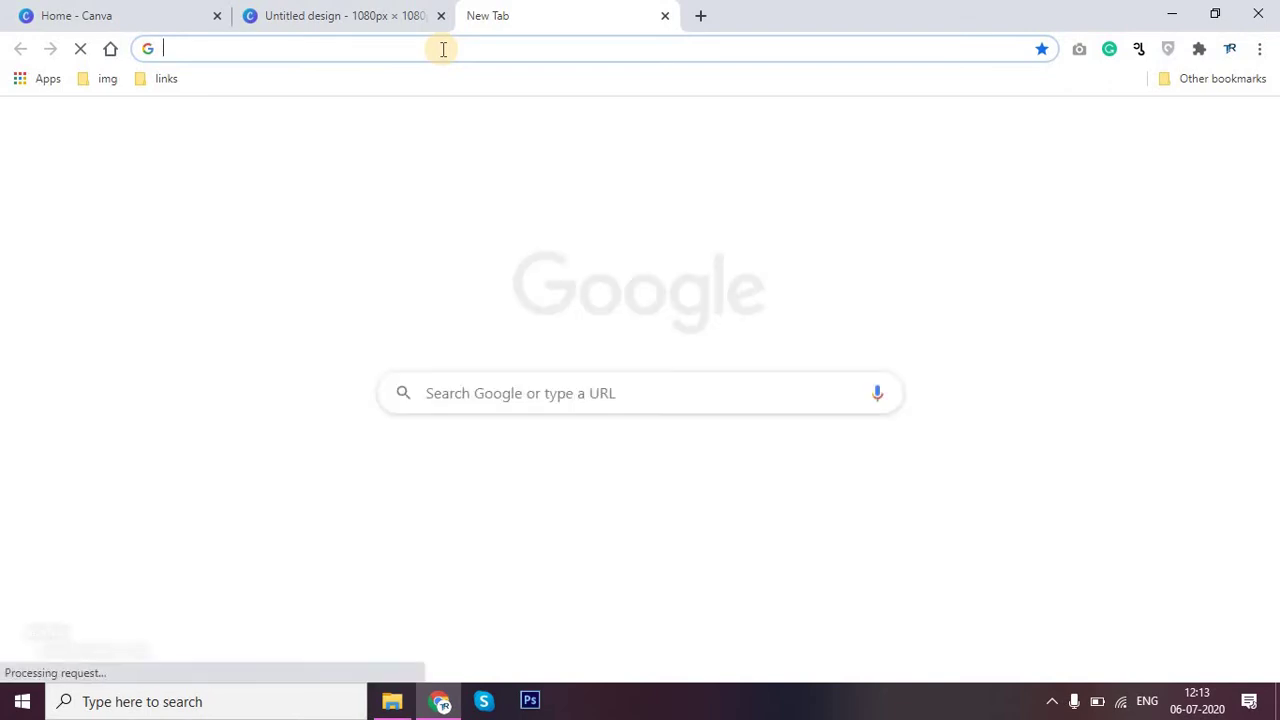
pyautogui.write('smartmockups.com')
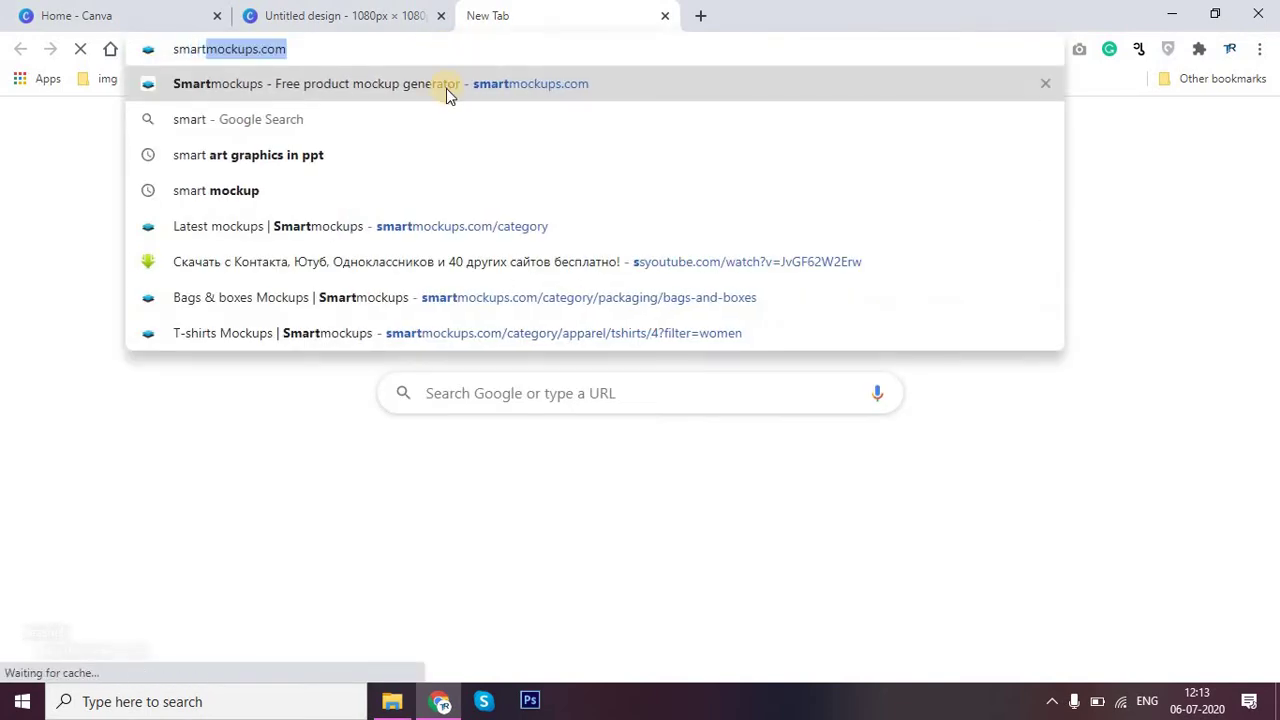
pyautogui.click(446, 88)
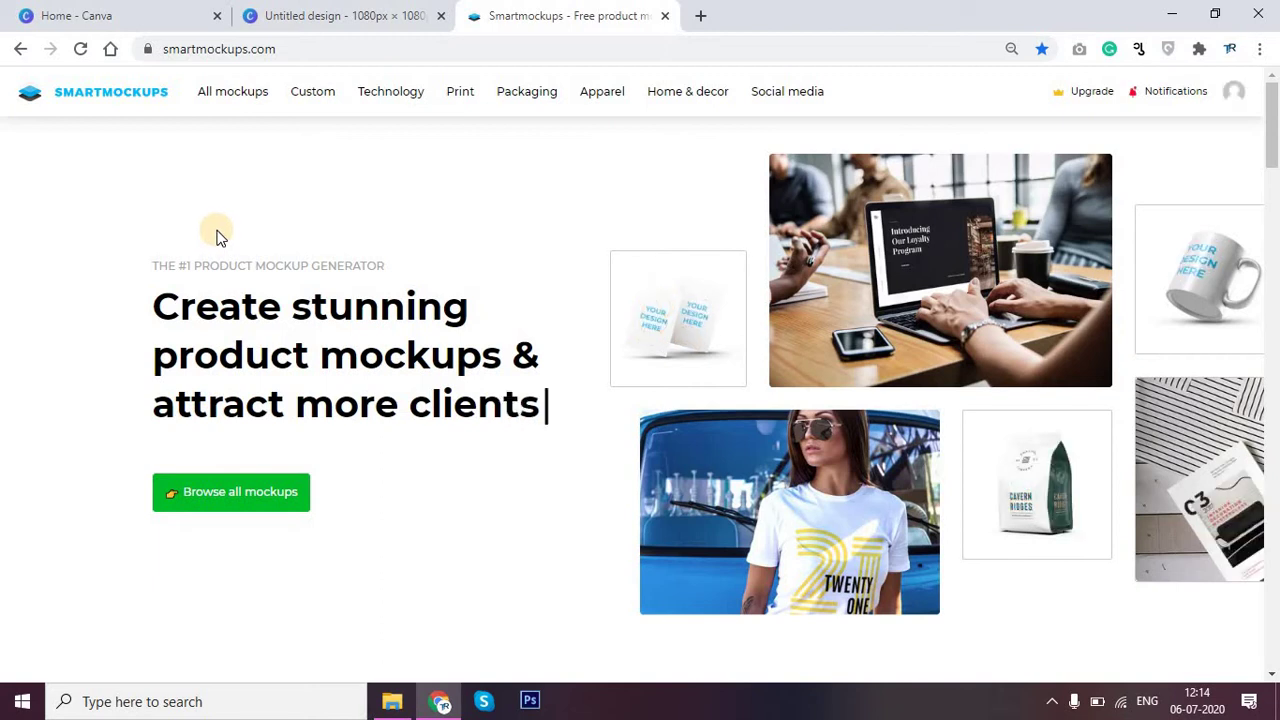
# Browse all mockups to the Bags & boxes packaging category and open the "Square paper bag with cosmetics and flowers" mockup.
pyautogui.click(259, 99)
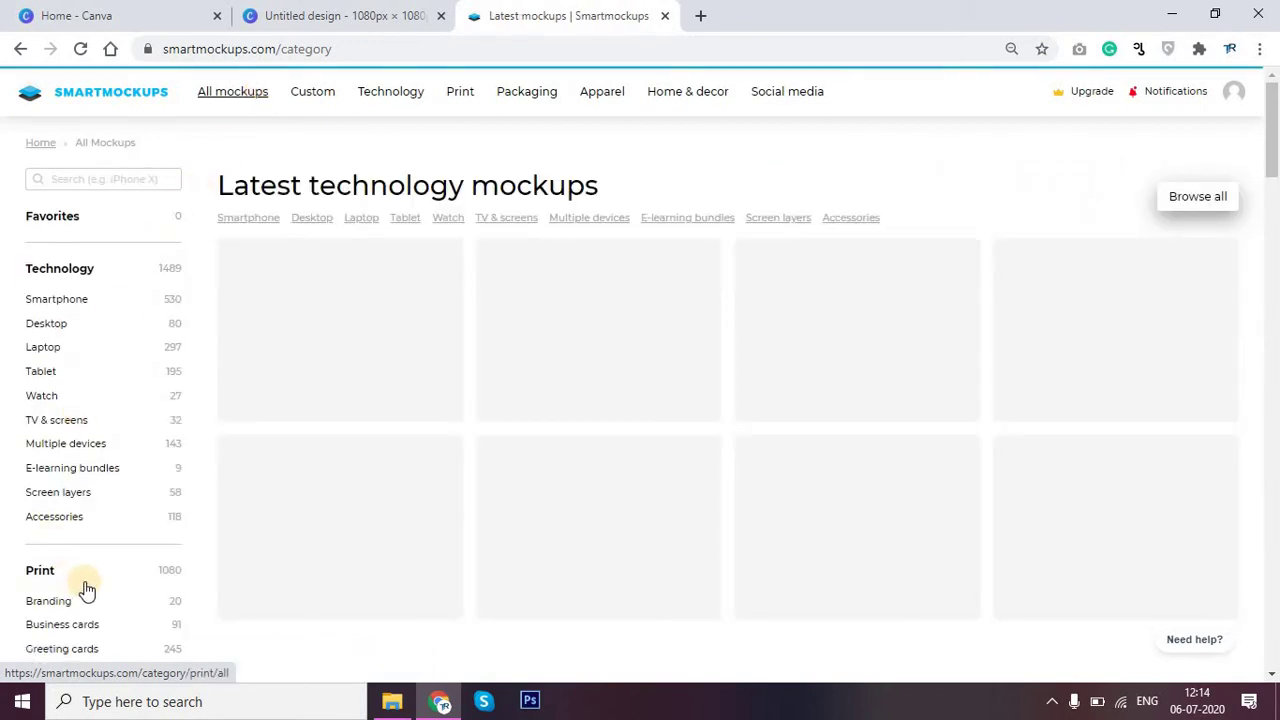
pyautogui.scroll(-4, 86, 590)
pyautogui.scroll(-3, 86, 588)
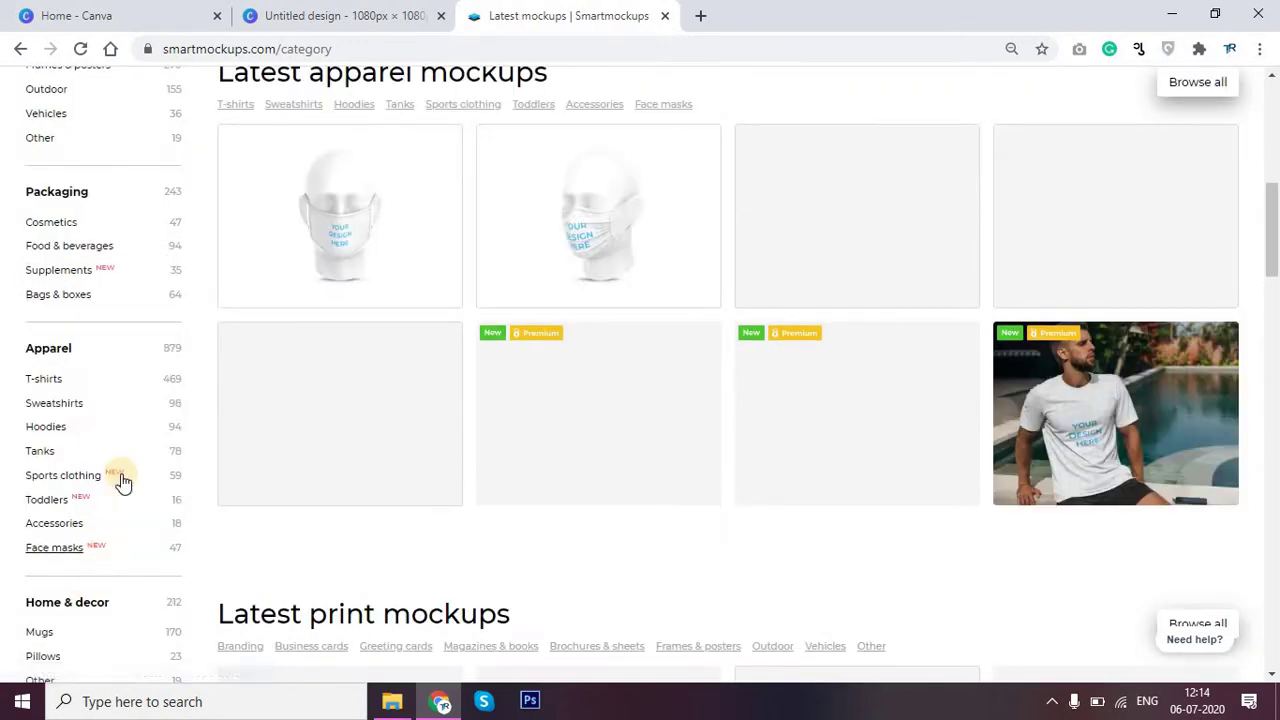
pyautogui.click(75, 305)
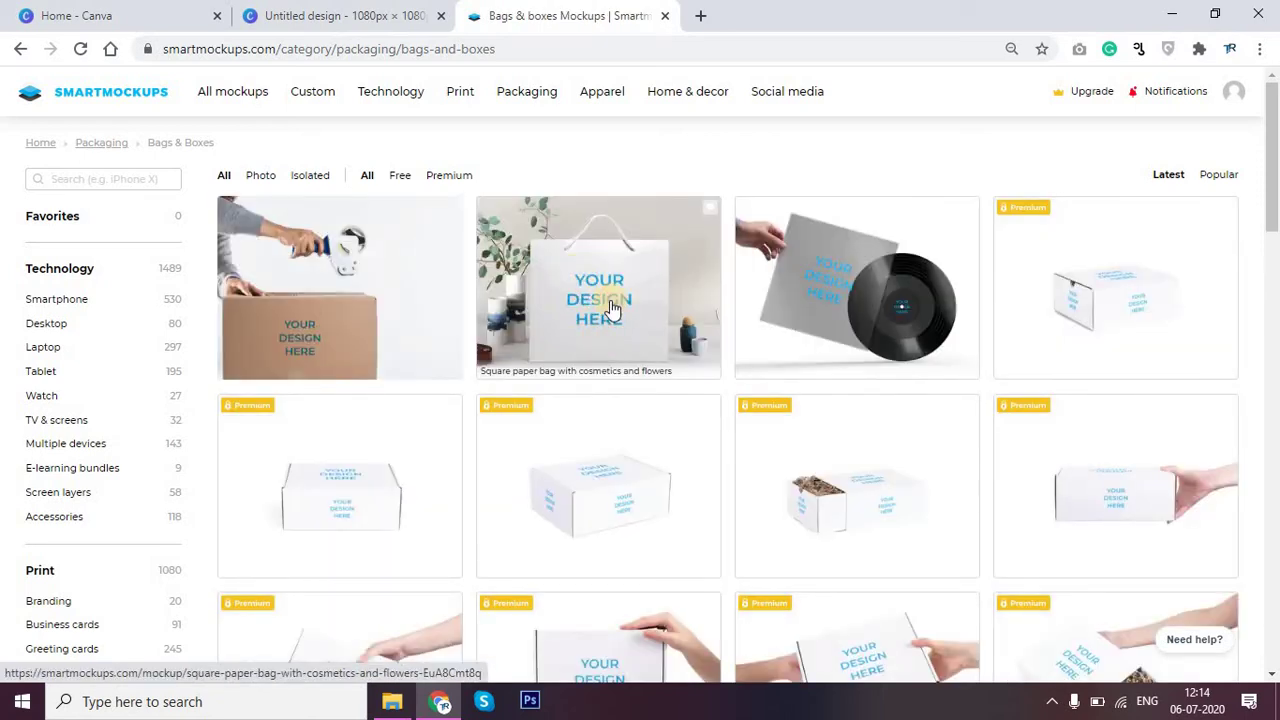
pyautogui.click(612, 308)
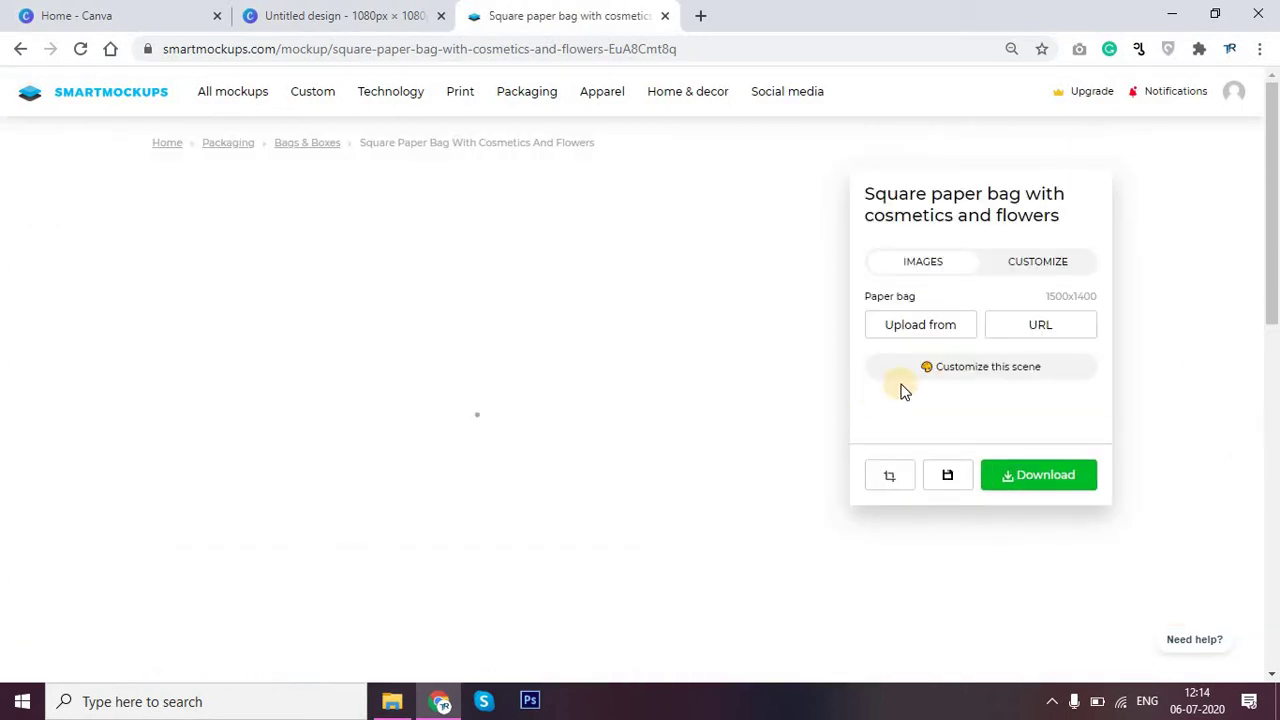
pyautogui.click(400, 16)
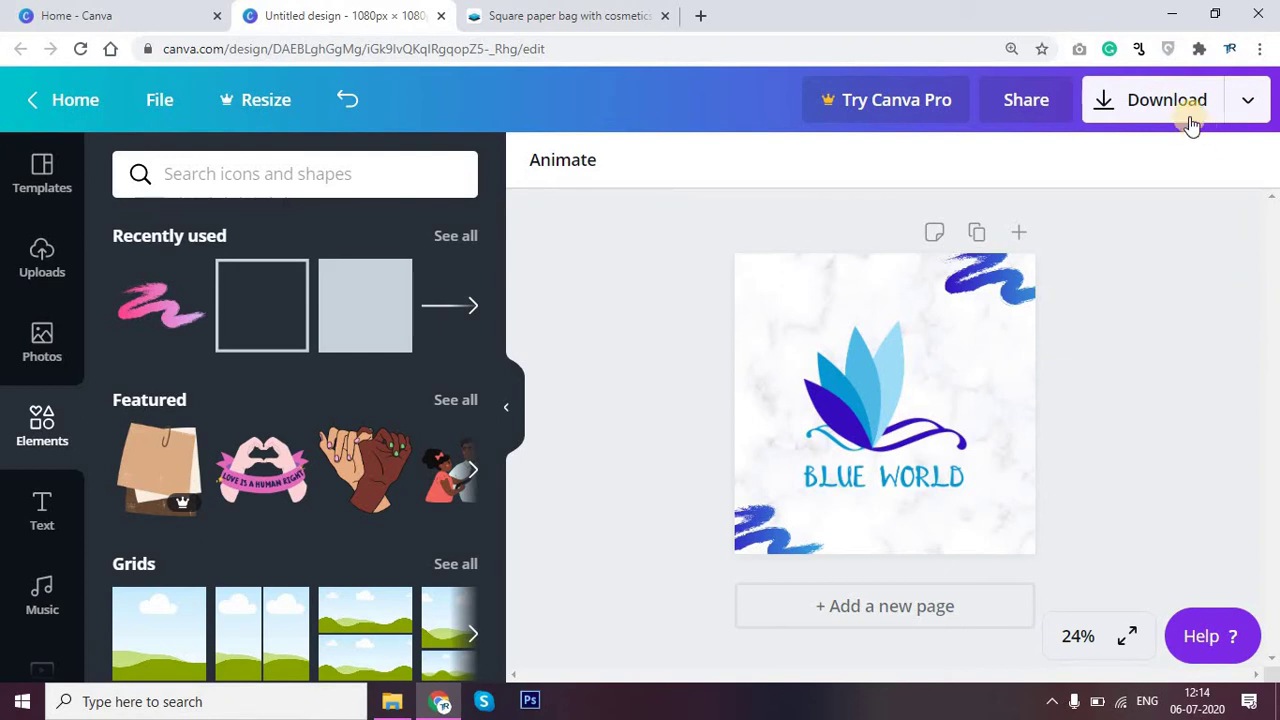
pyautogui.click(573, 16)
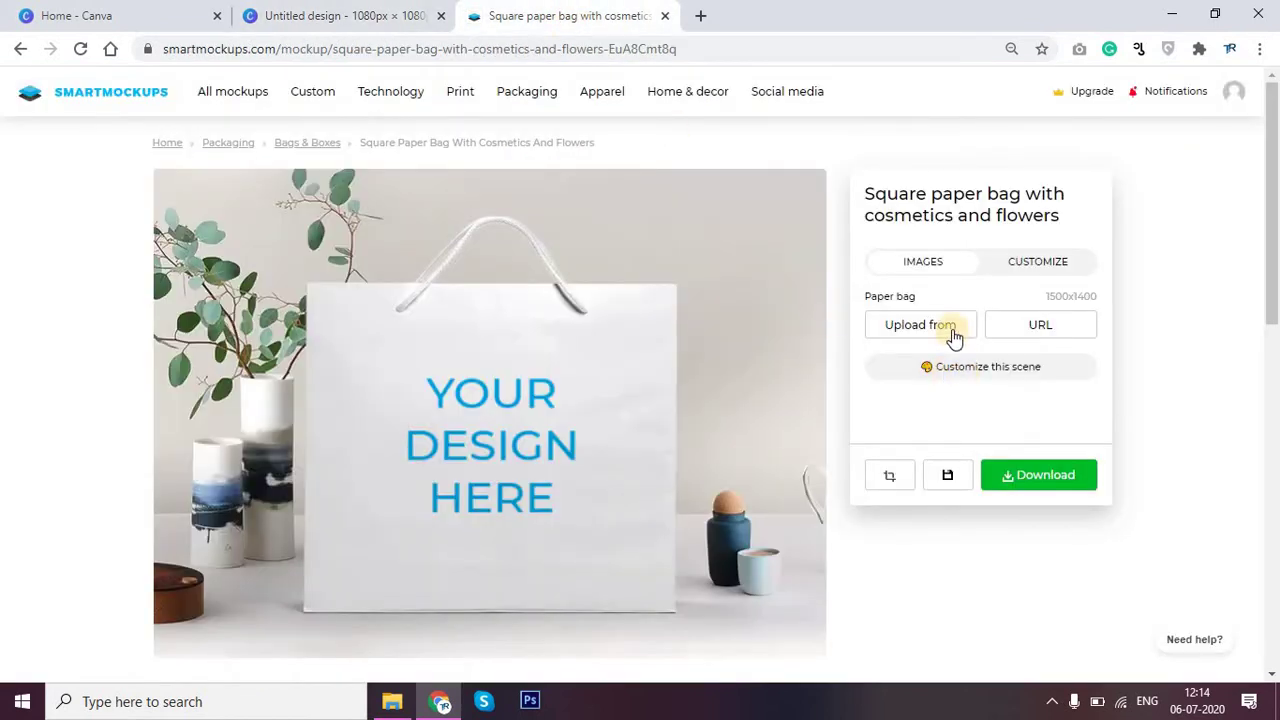
pyautogui.click(952, 333)
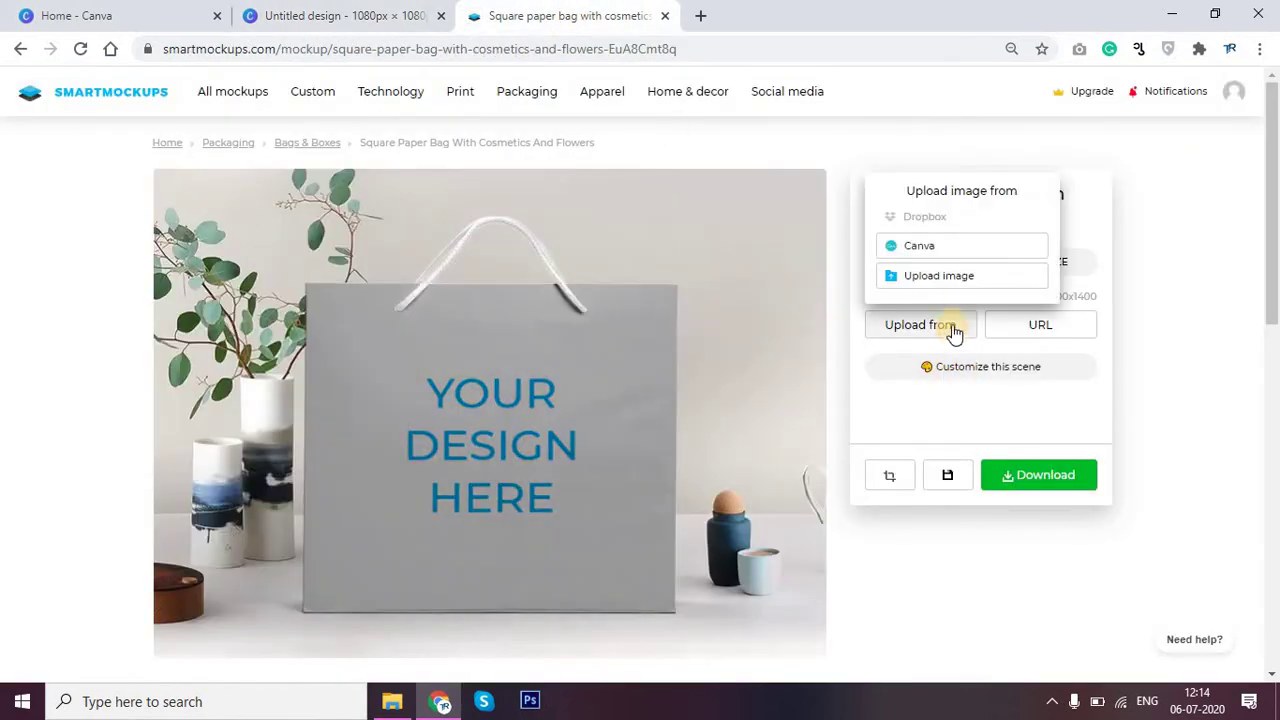
pyautogui.click(923, 278)
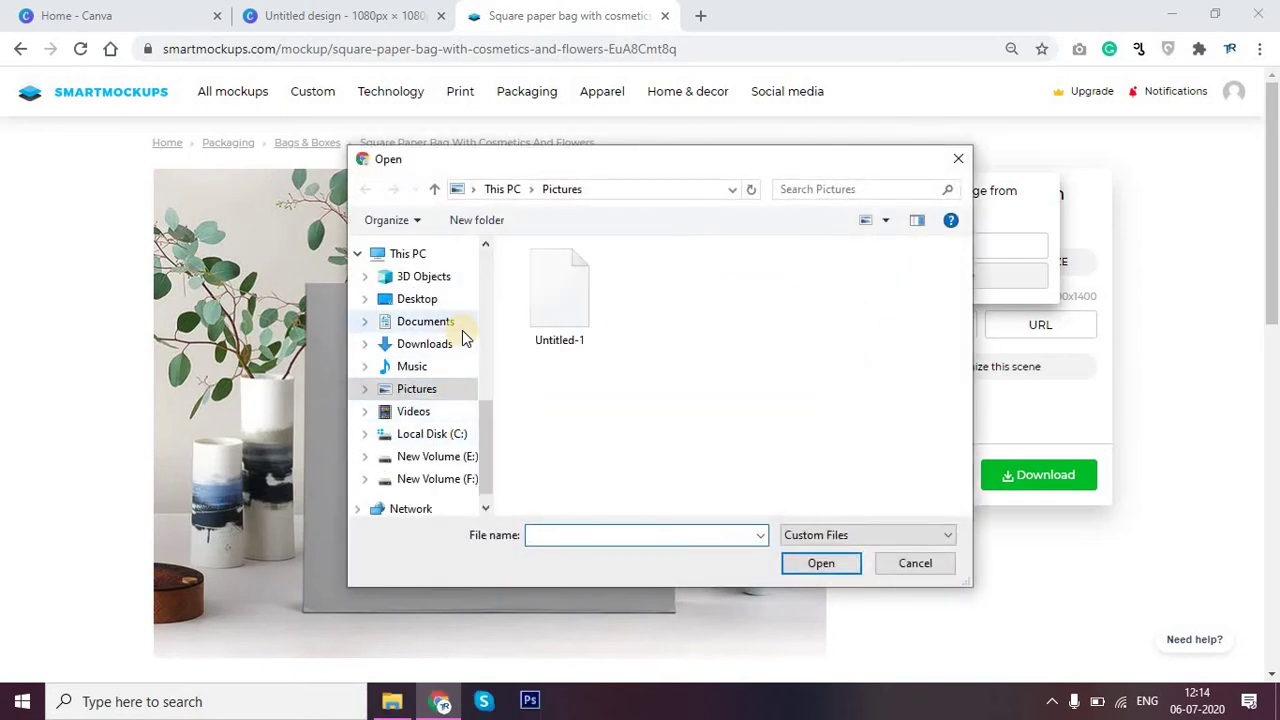
pyautogui.click(458, 345)
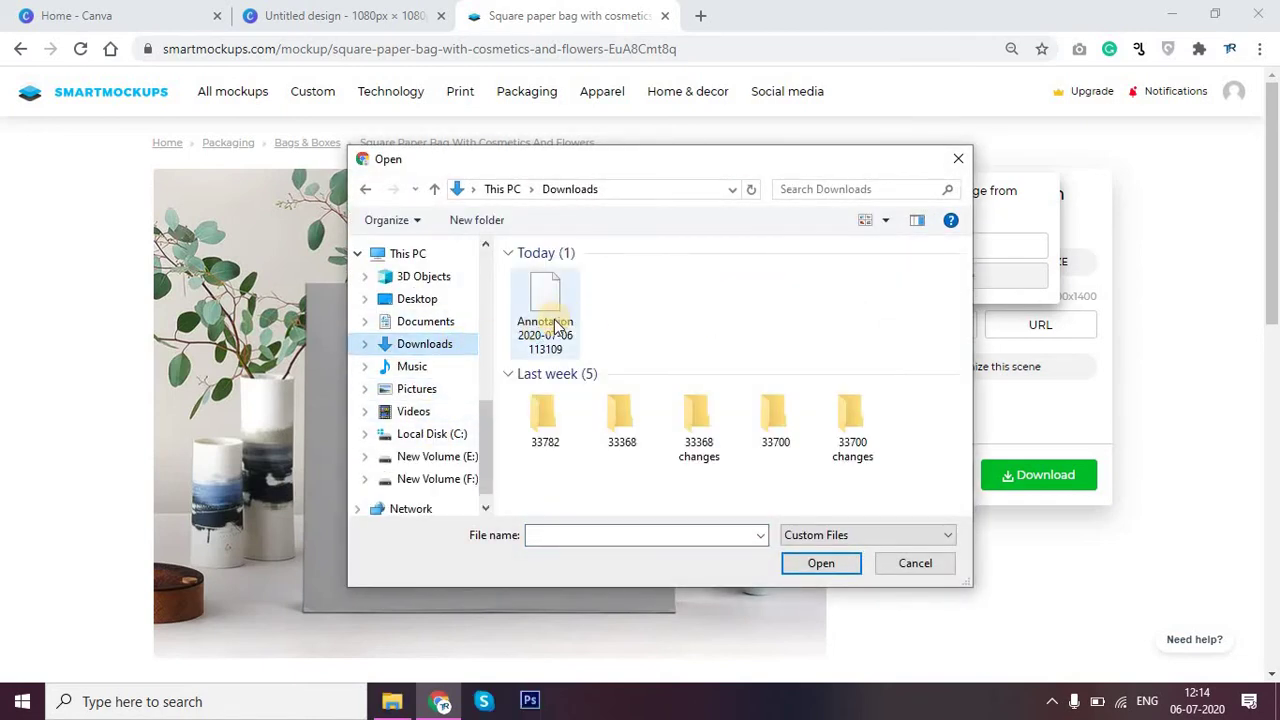
pyautogui.click(531, 308)
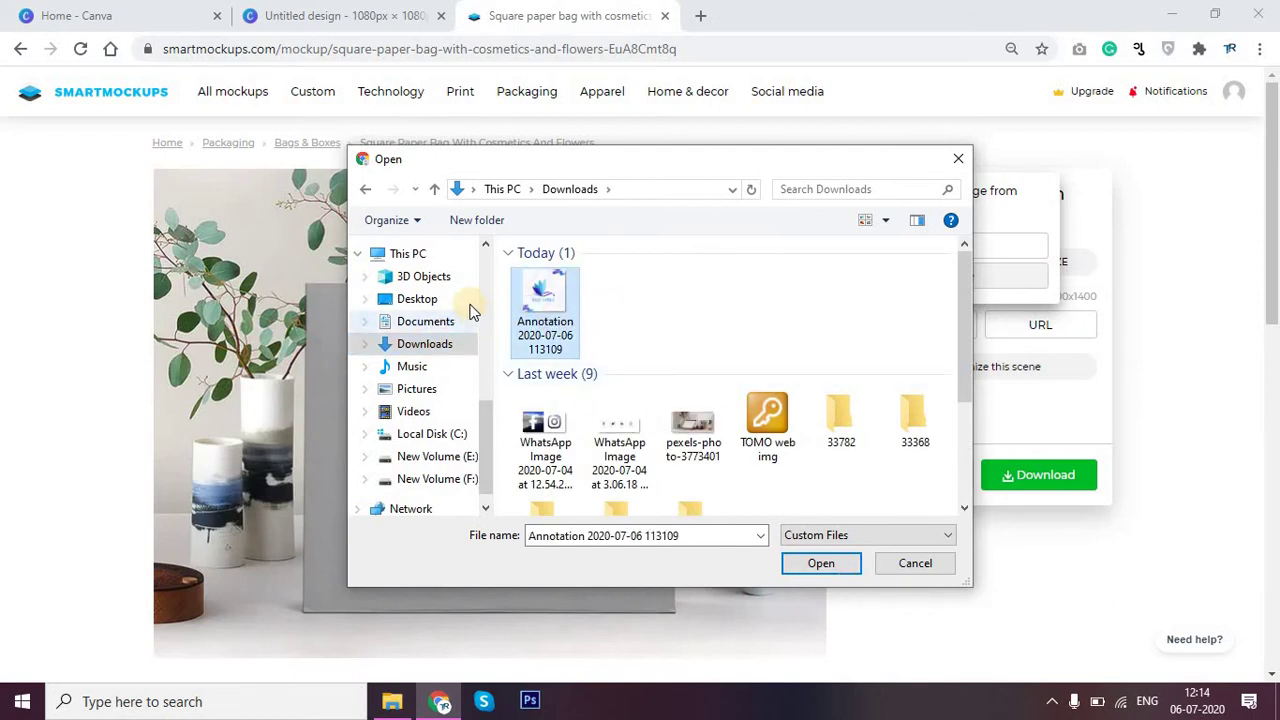